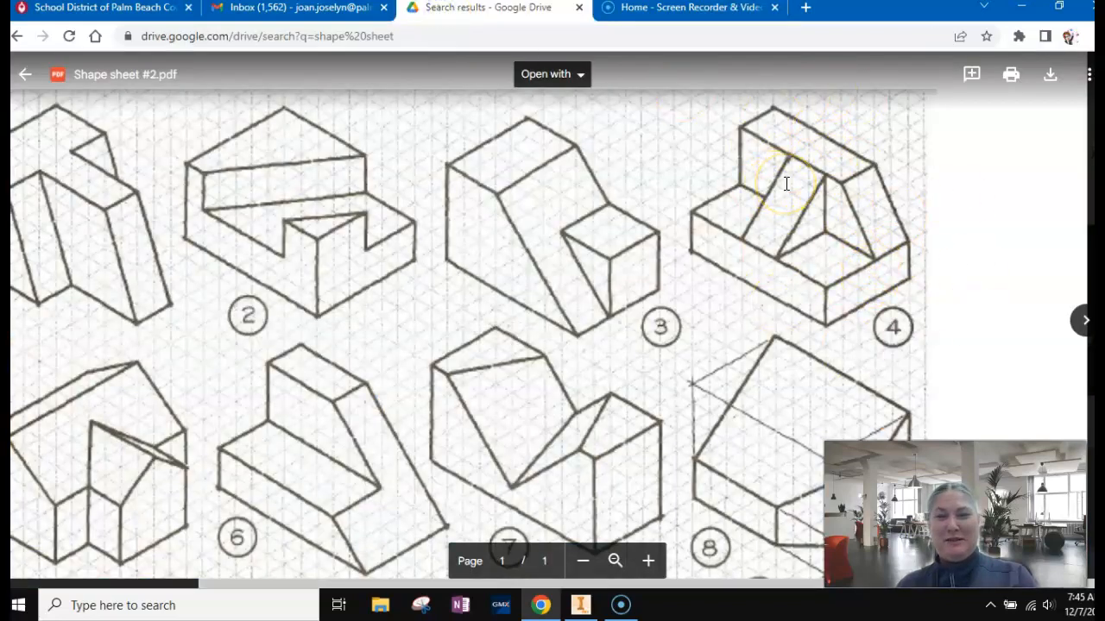
# Switch to Inventor and create a new standard part with ShapeSheet 2 as the active project.
pyautogui.click(839, 302)
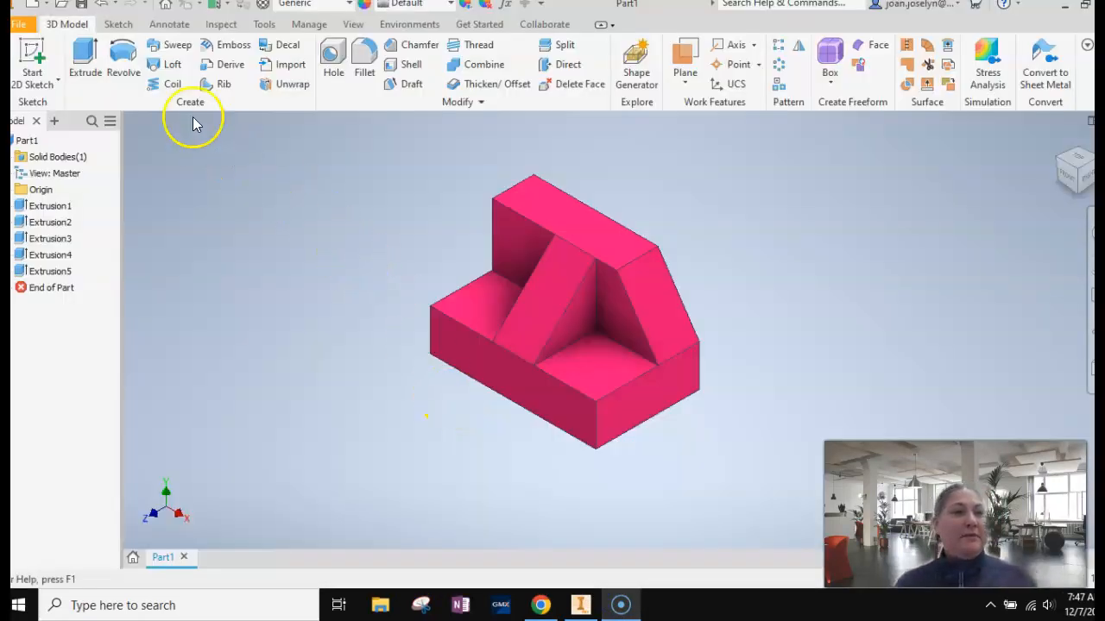
pyautogui.click(160, 6)
pyautogui.click(1083, 8)
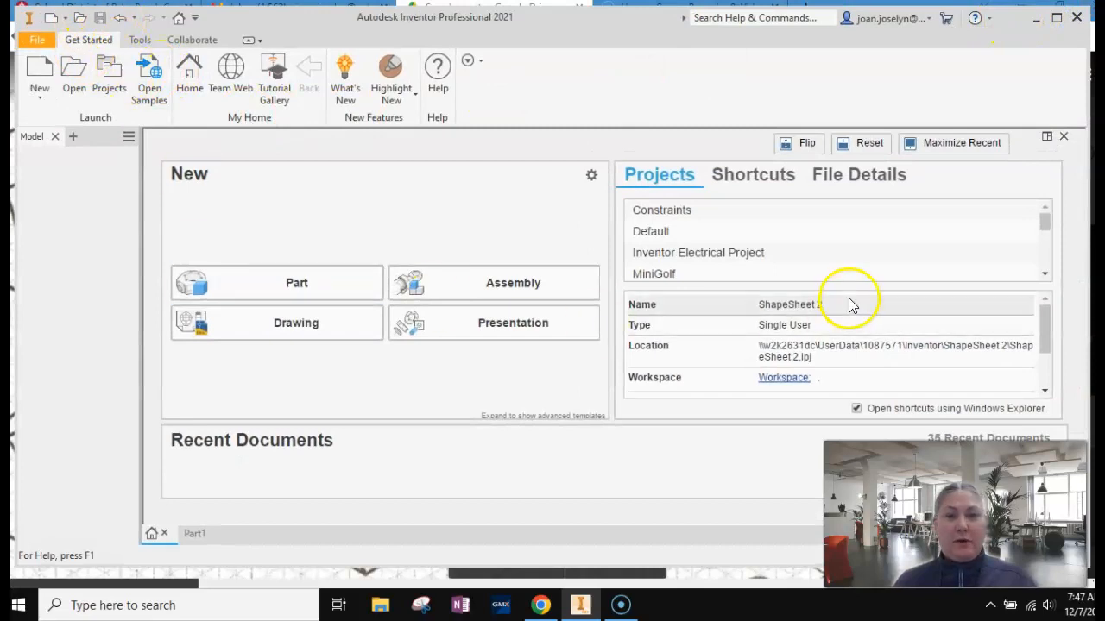
pyautogui.scroll(-5, 755, 263)
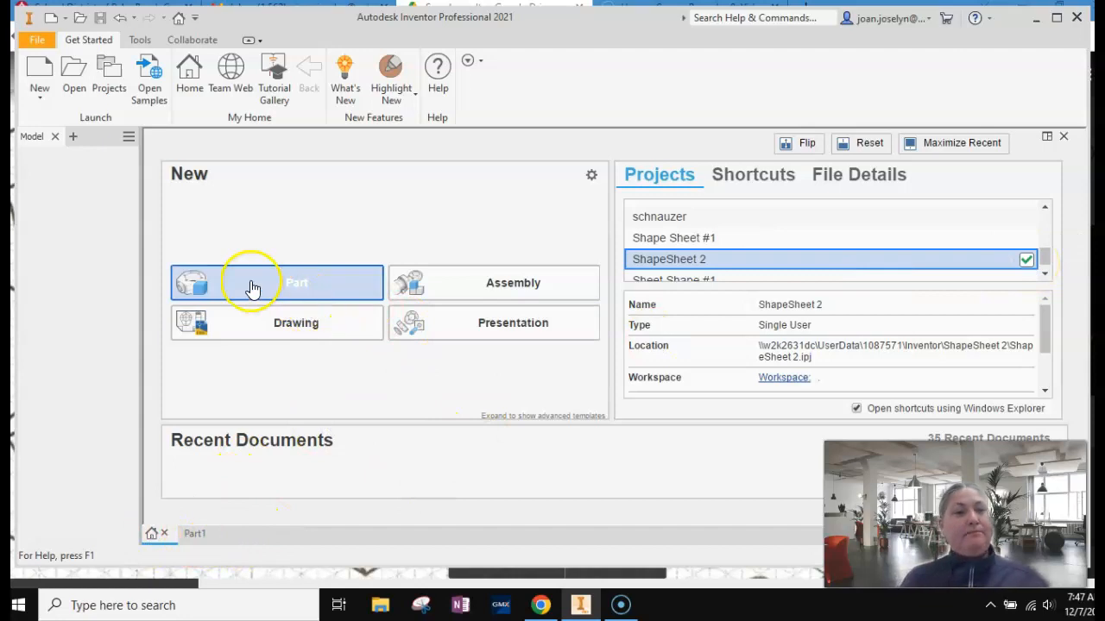
pyautogui.click(302, 281)
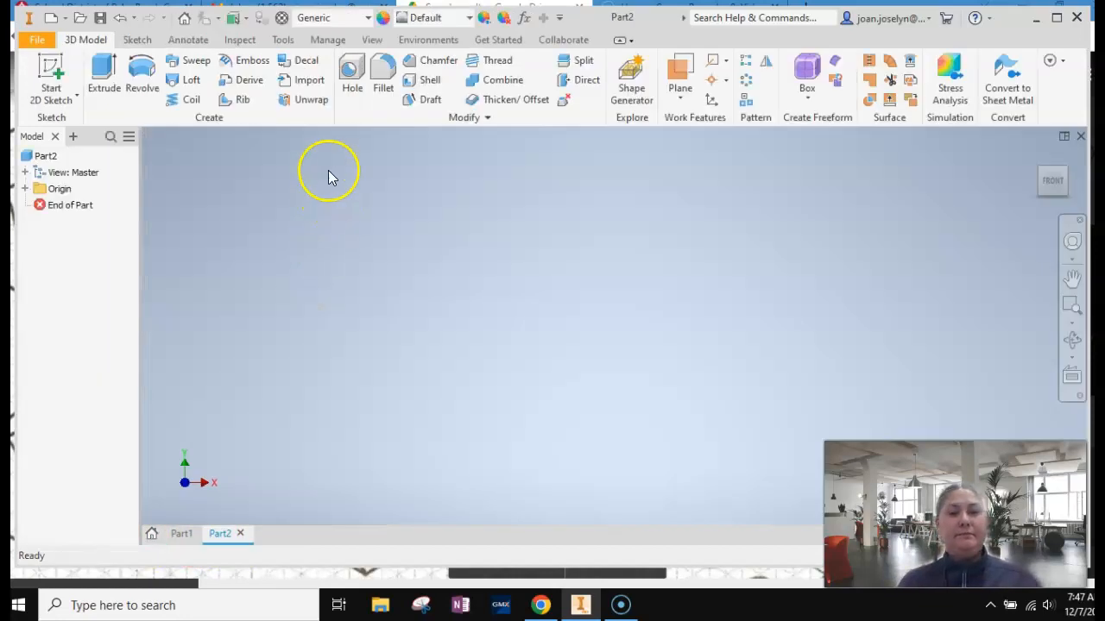
# Start a 2D sketch on the XY plane of the new part.
pyautogui.click(54, 76)
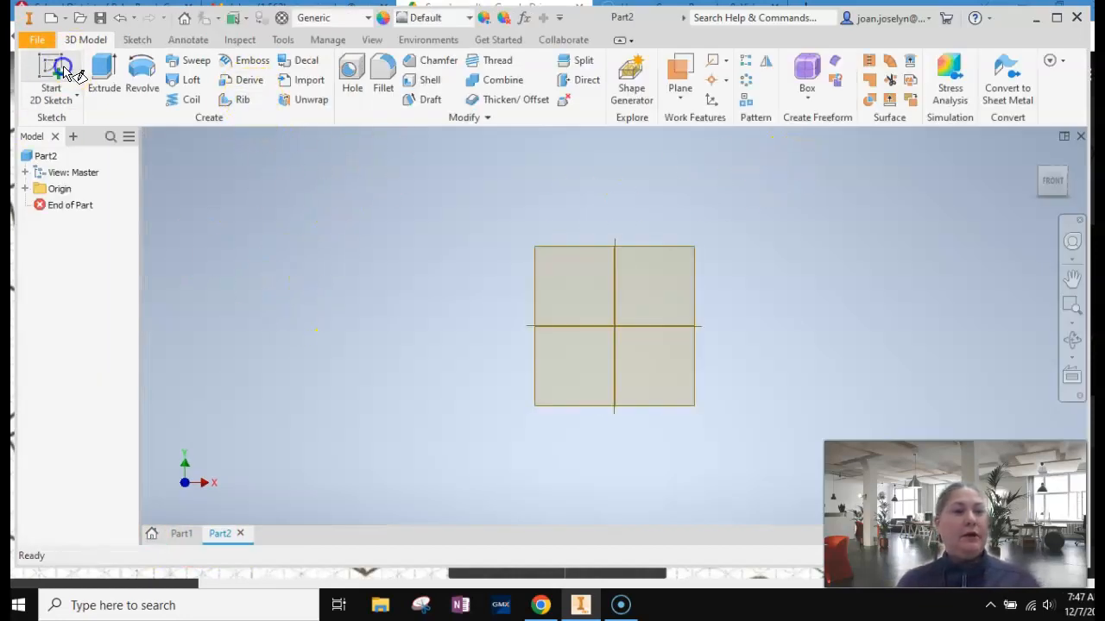
pyautogui.click(563, 219)
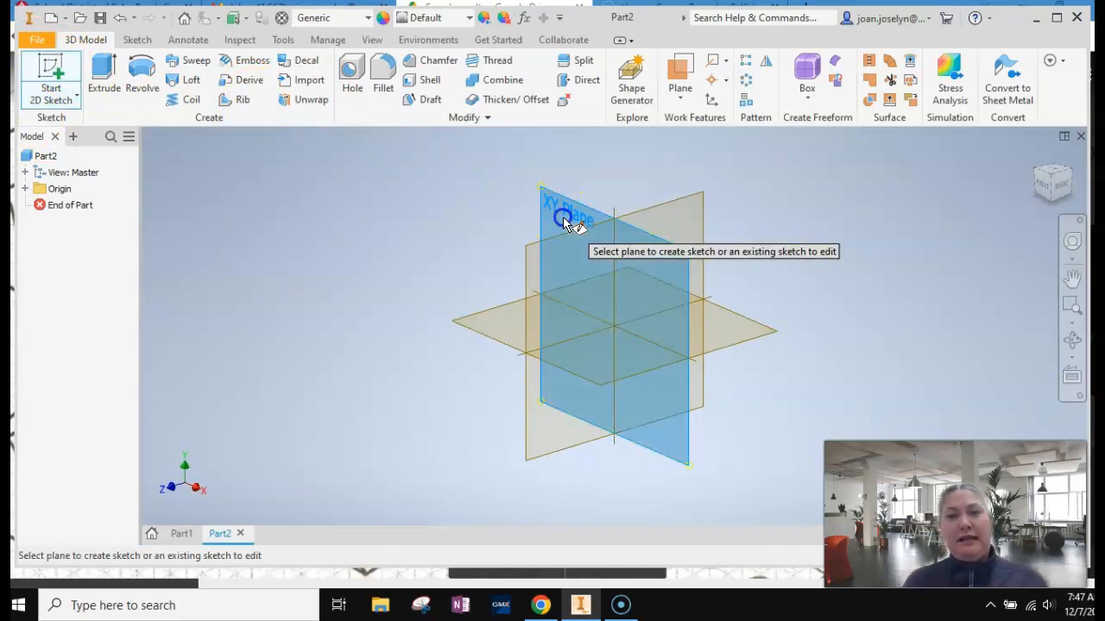
pyautogui.click(1072, 278)
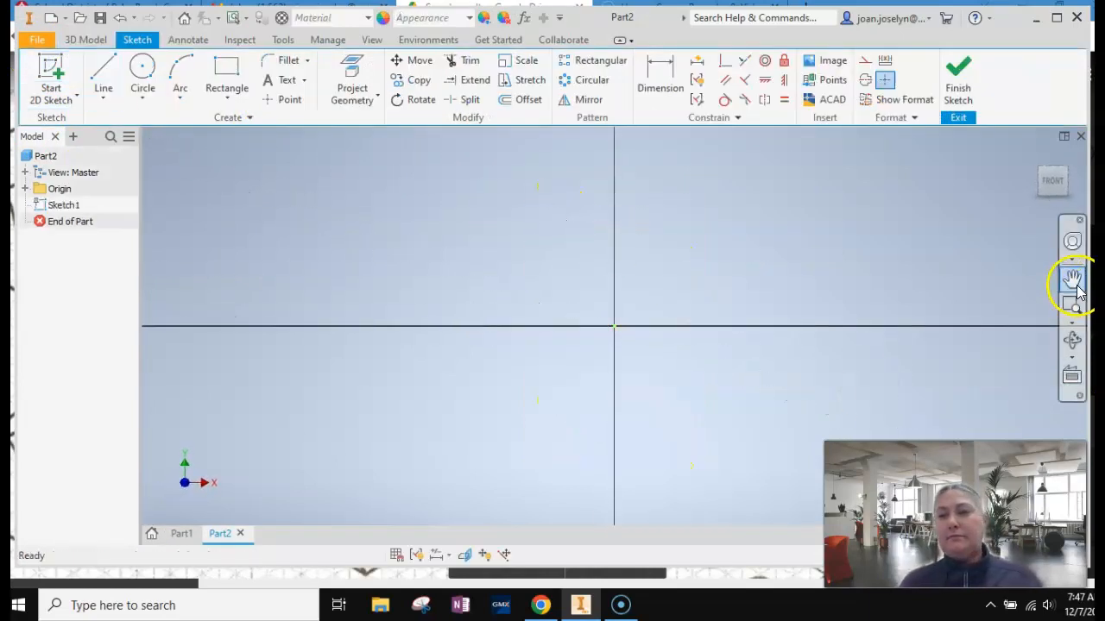
pyautogui.moveTo(781, 247)
pyautogui.mouseDown()
pyautogui.moveTo(553, 271)
pyautogui.moveTo(552, 280)
pyautogui.mouseUp()
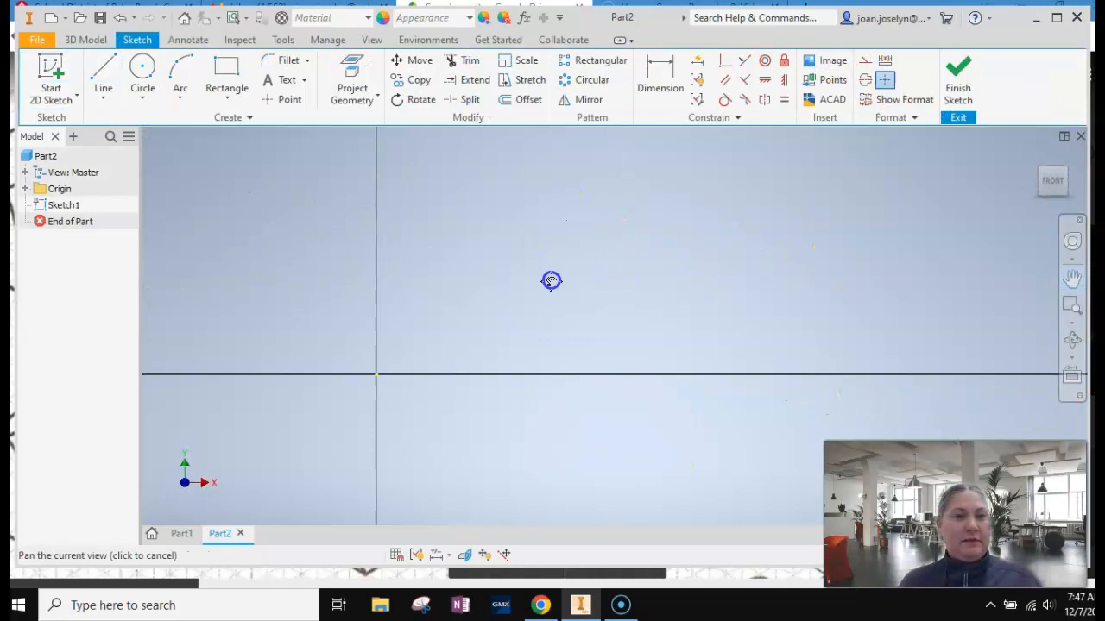
# Draw a rectangle up from the origin, 8*.25 in wide and 5*.25 in high, using shape 4 of the sheet as reference.
pyautogui.click(217, 69)
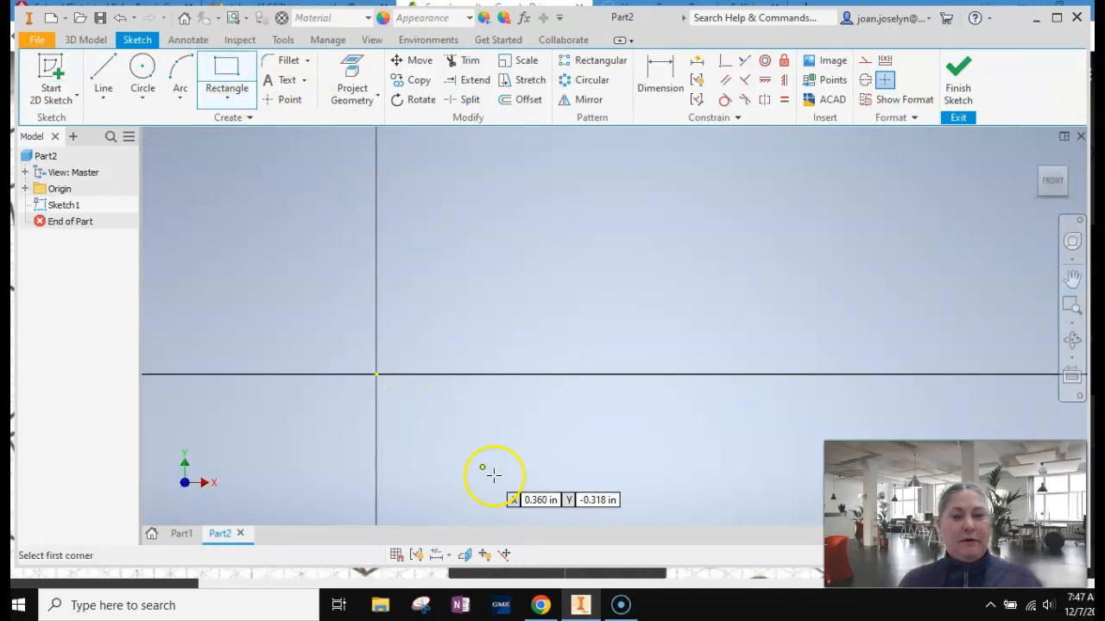
pyautogui.click(541, 607)
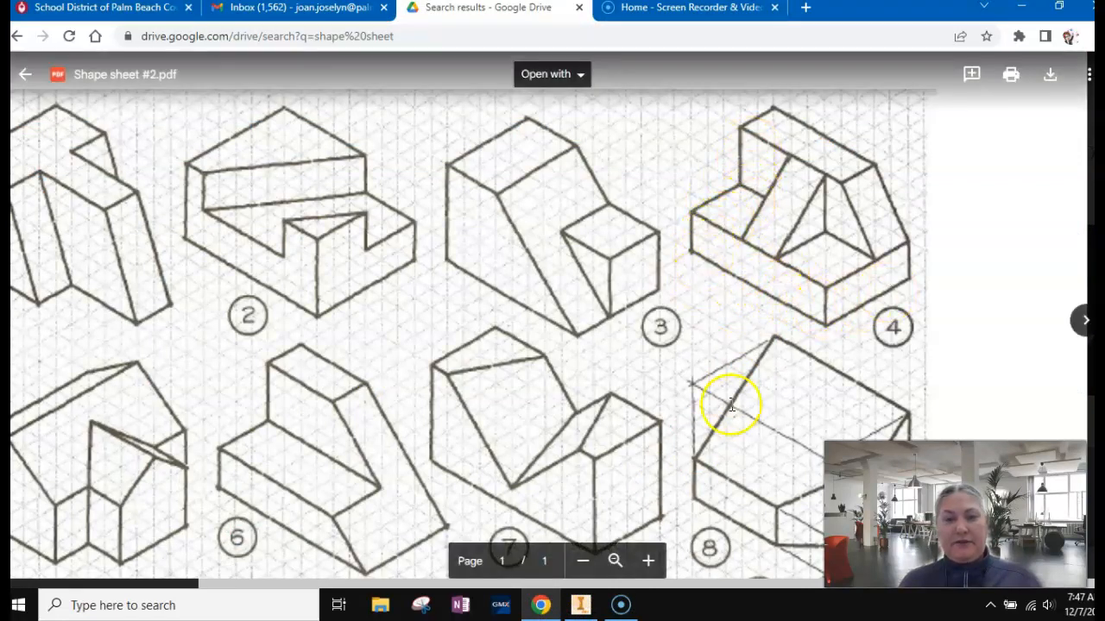
pyautogui.click(581, 605)
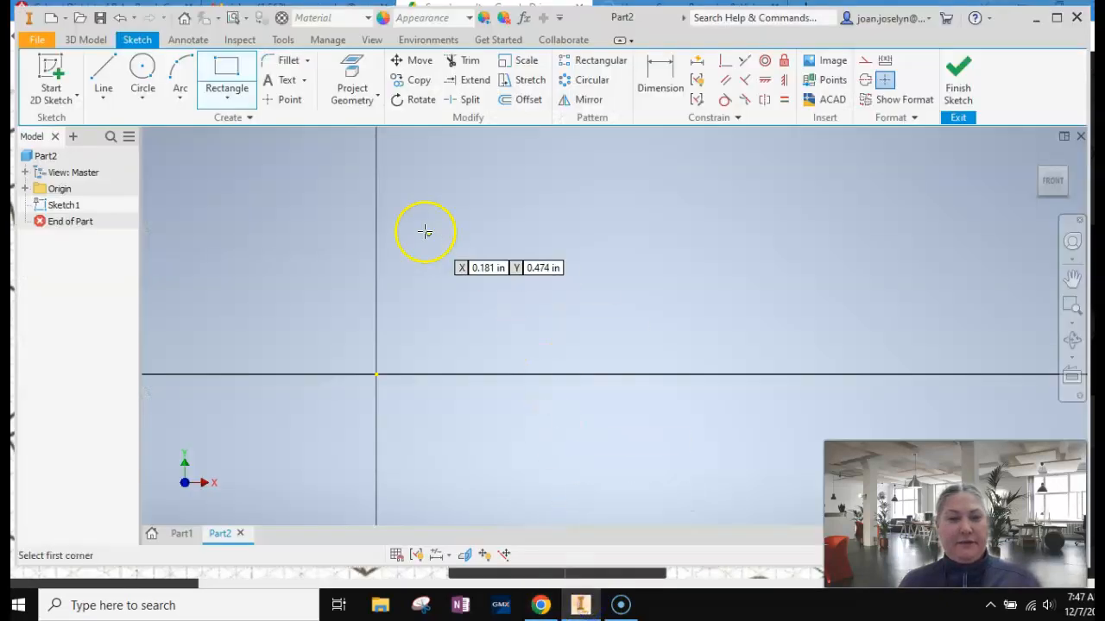
pyautogui.click(376, 374)
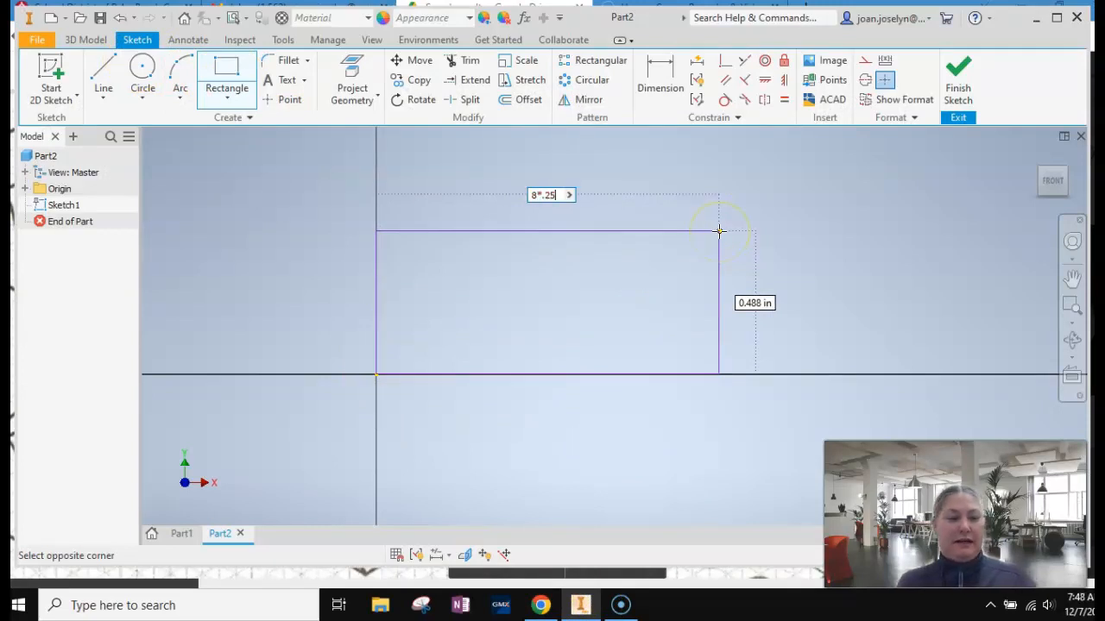
pyautogui.press('Tab')
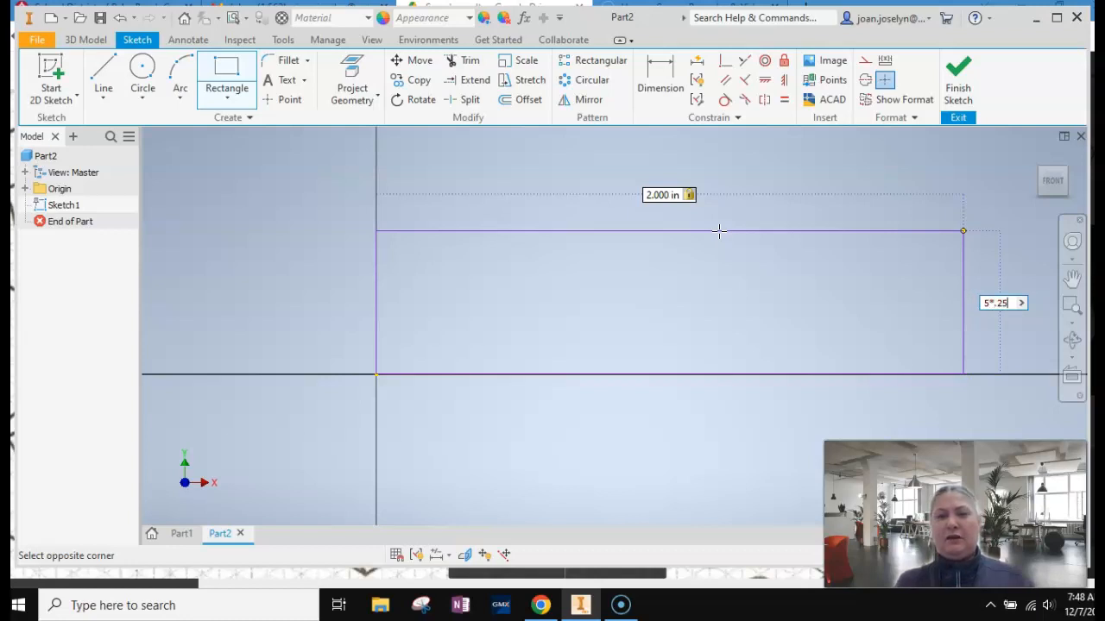
pyautogui.press('Return')
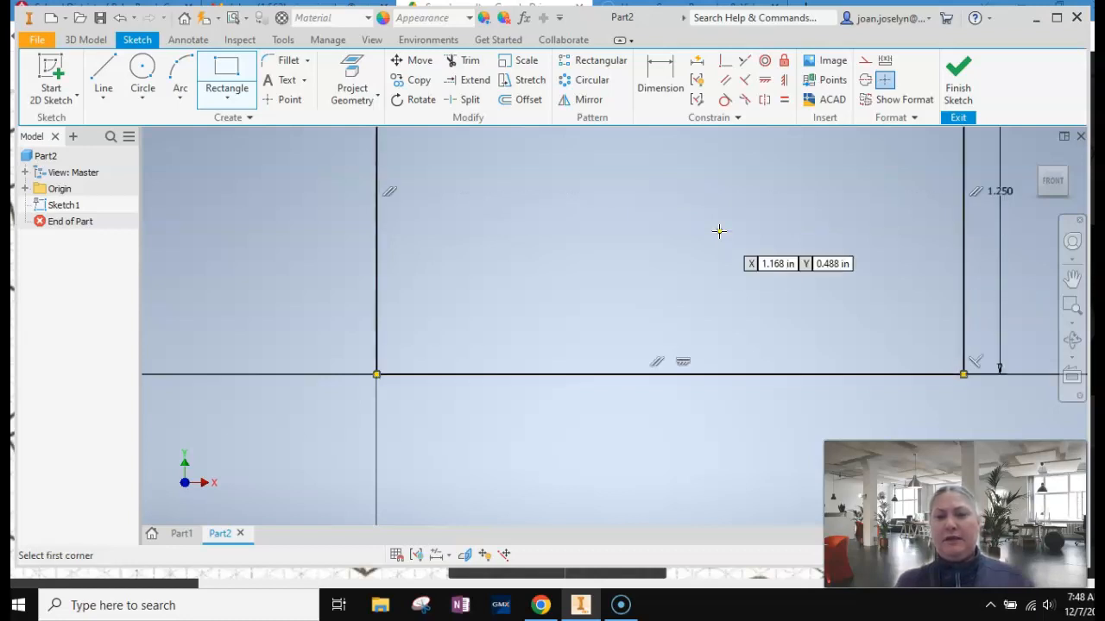
pyautogui.scroll(-10, 741, 250)
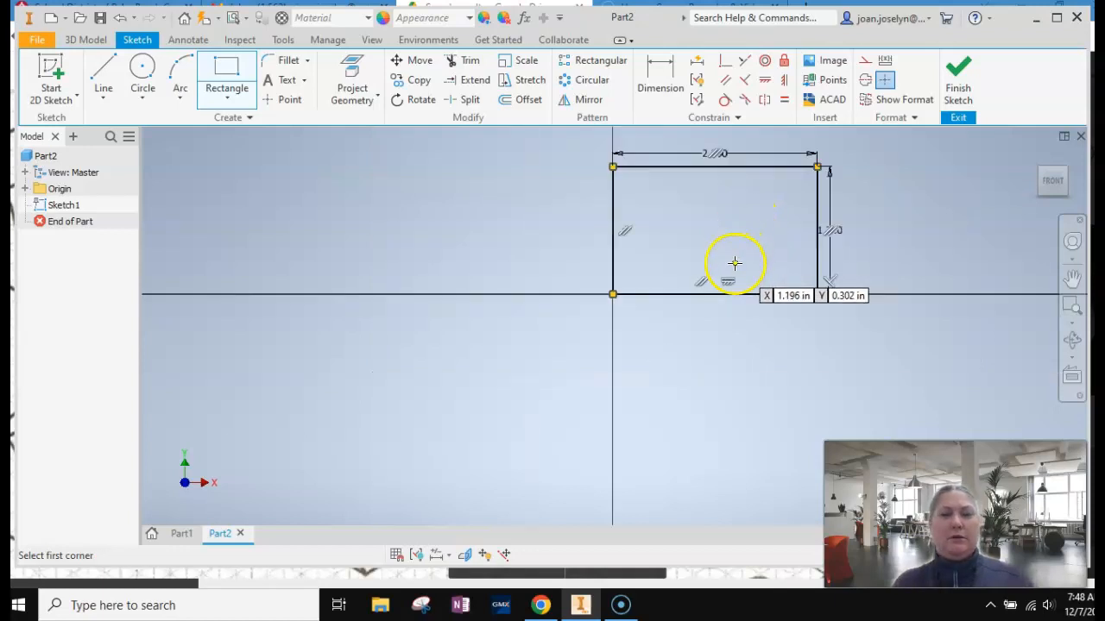
pyautogui.scroll(6, 733, 255)
pyautogui.press('Escape')
# Finish the rectangle sketch and return the model to the home view.
pyautogui.click(1070, 279)
pyautogui.moveTo(821, 257); pyautogui.dragTo(604, 322)
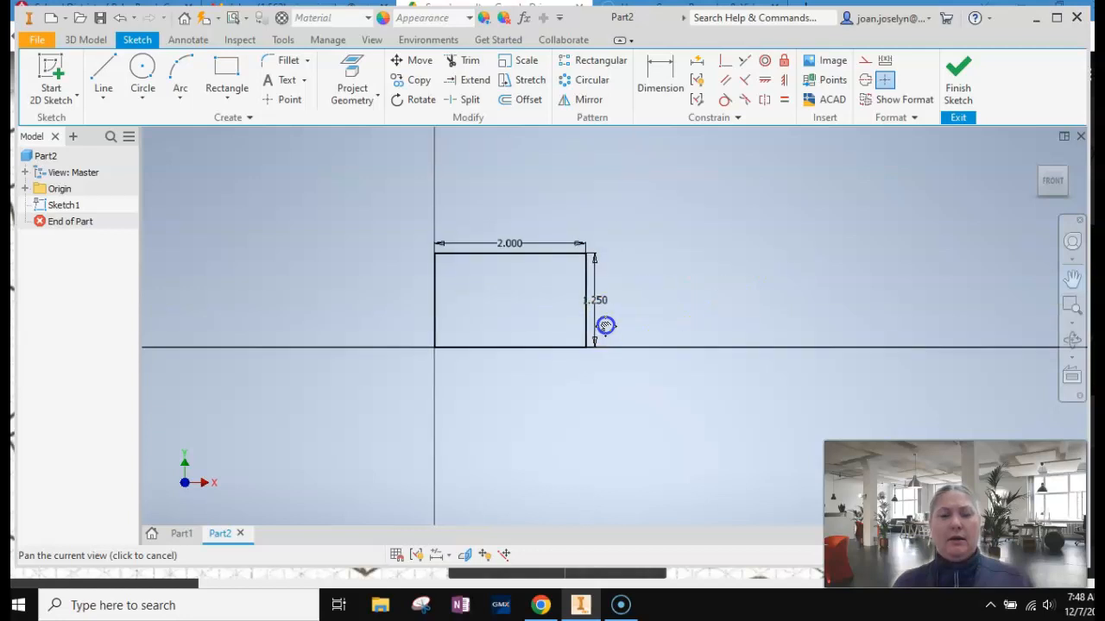
pyautogui.scroll(2, 605, 325)
pyautogui.scroll(3, 472, 275)
pyautogui.scroll(-1, 472, 275)
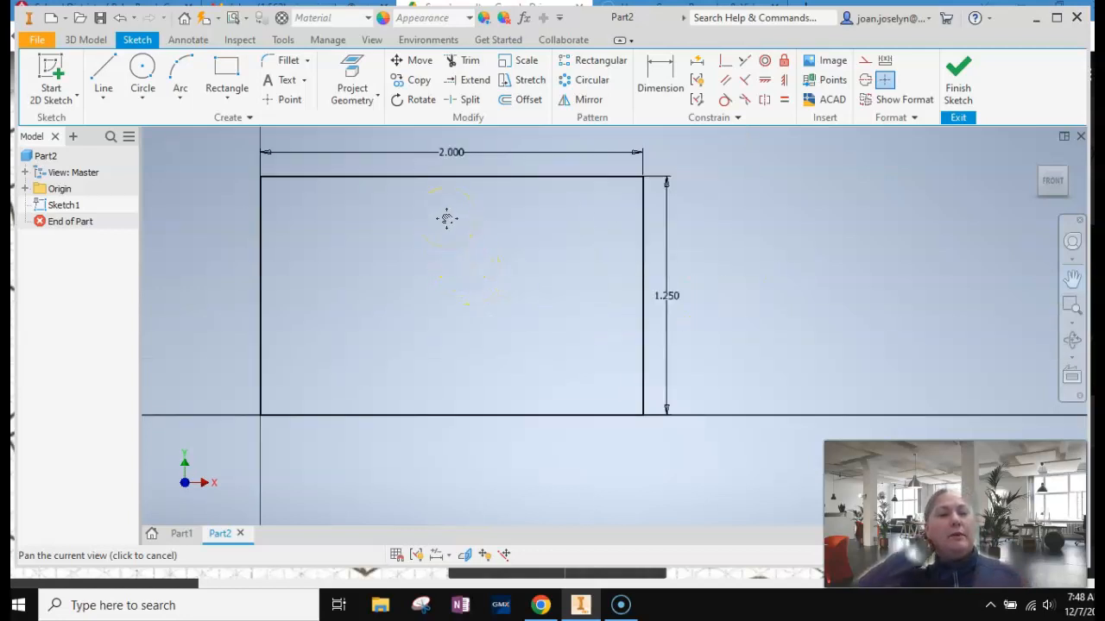
pyautogui.moveTo(456, 220); pyautogui.dragTo(475, 279)
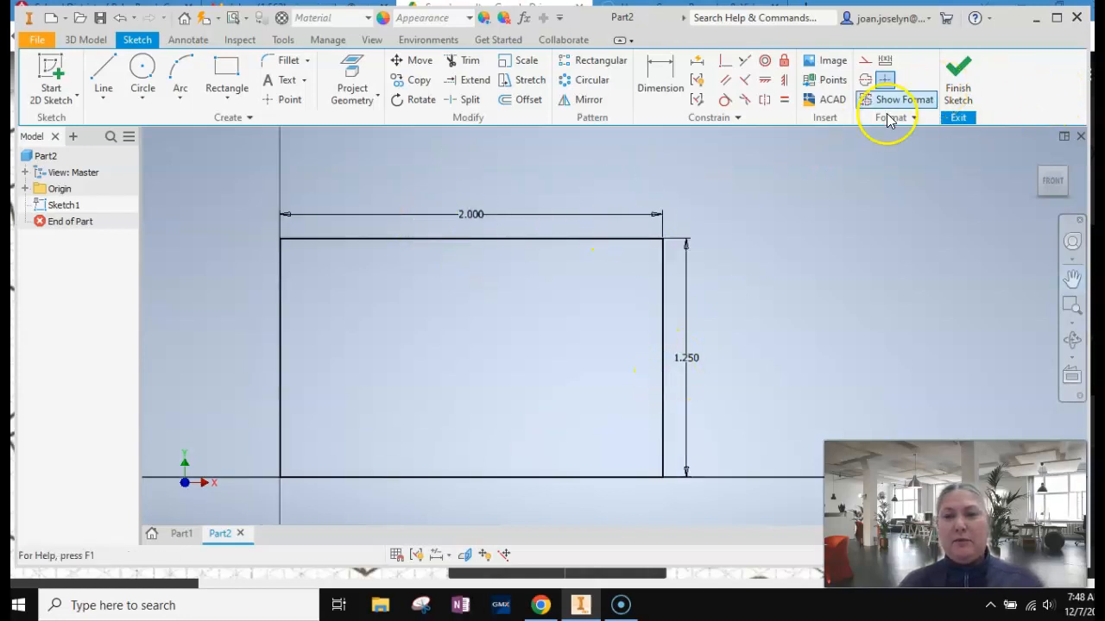
pyautogui.click(957, 81)
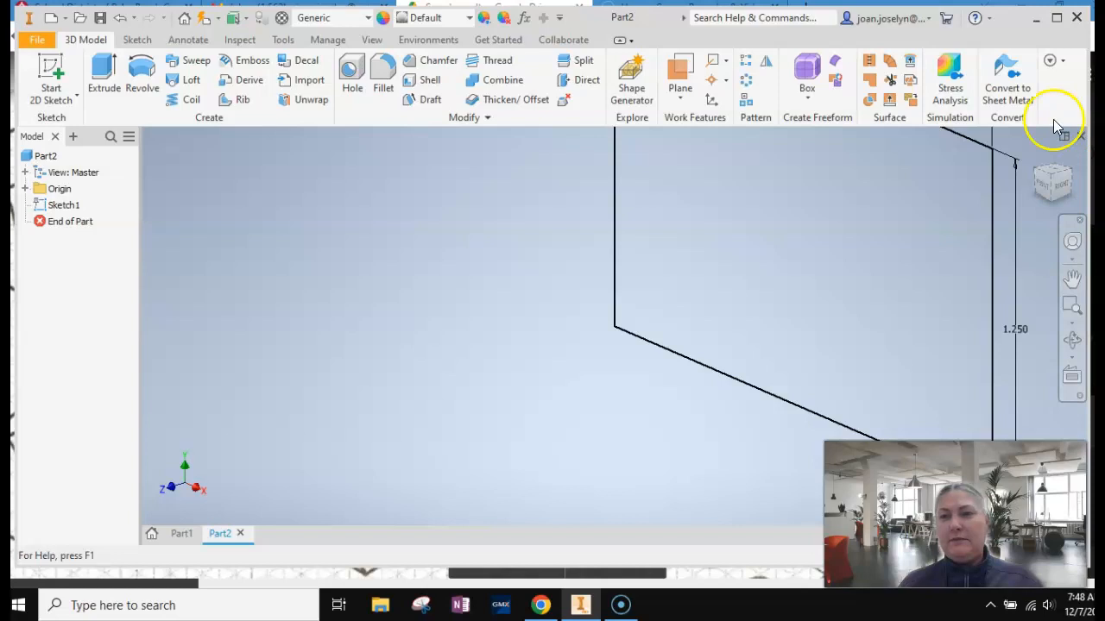
pyautogui.click(1032, 154)
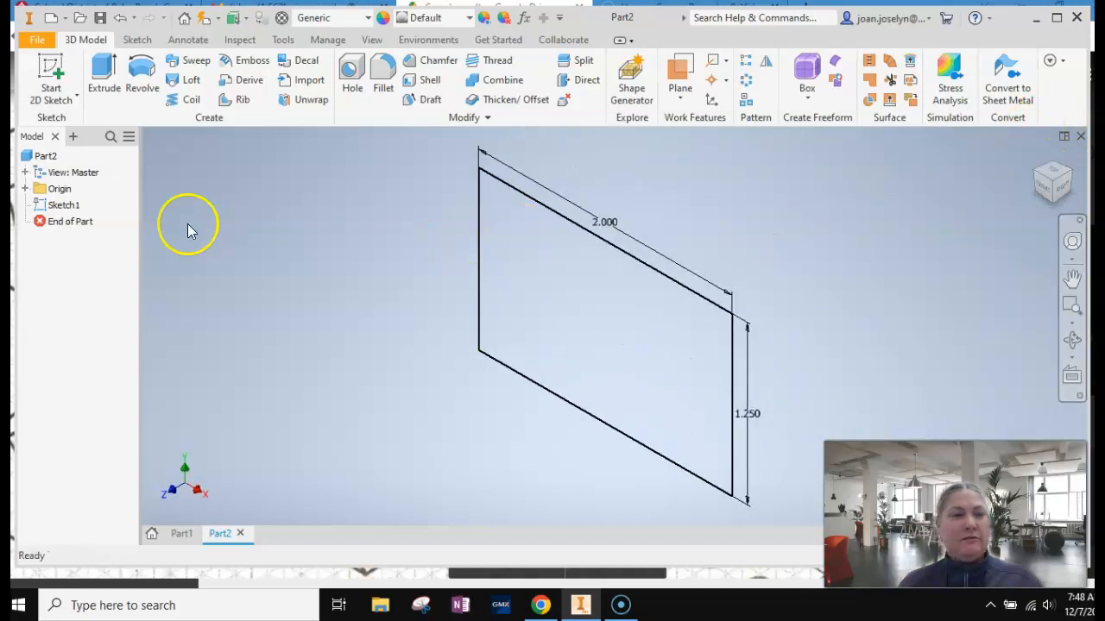
# Extrude the rectangle 5*.25 in toward the back of the sketch plane, checking the depth against shape 4.
pyautogui.click(101, 73)
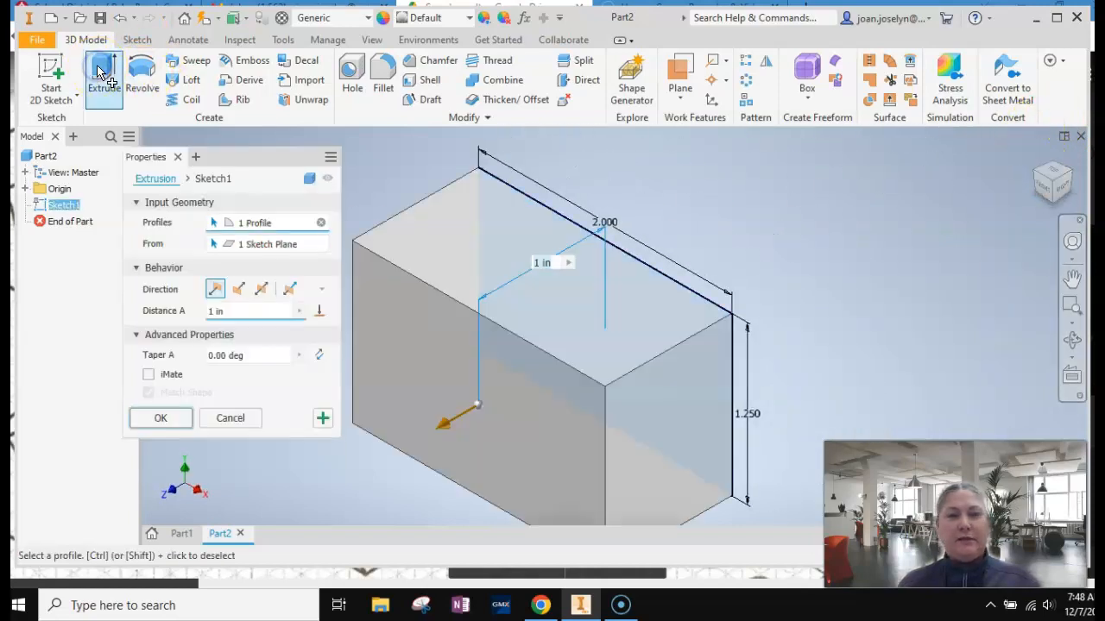
pyautogui.moveTo(444, 429); pyautogui.dragTo(821, 315)
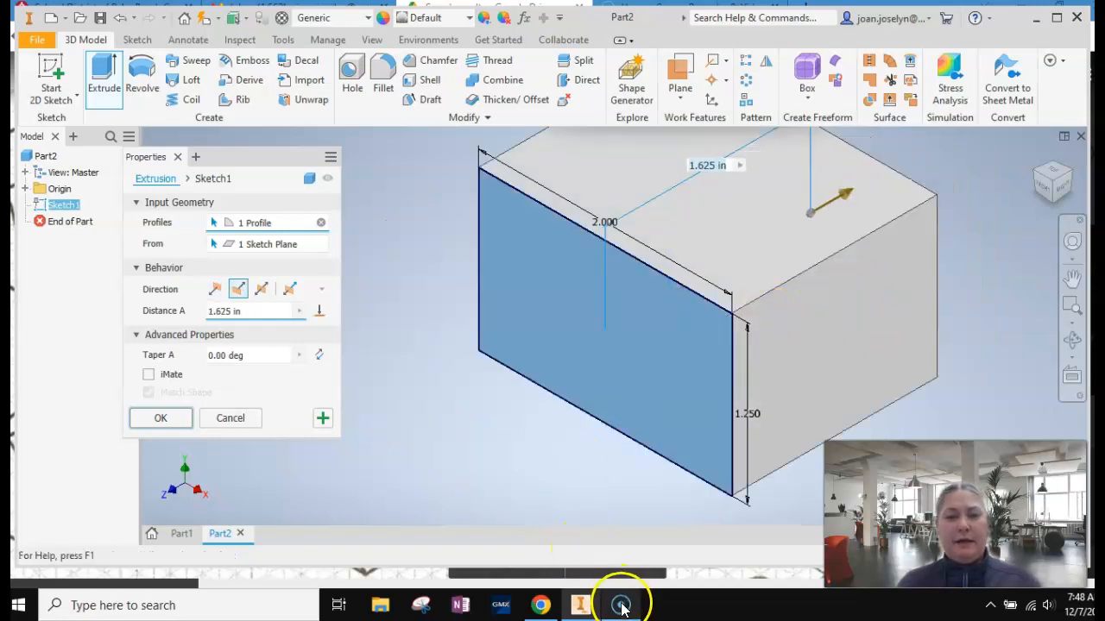
pyautogui.click(539, 607)
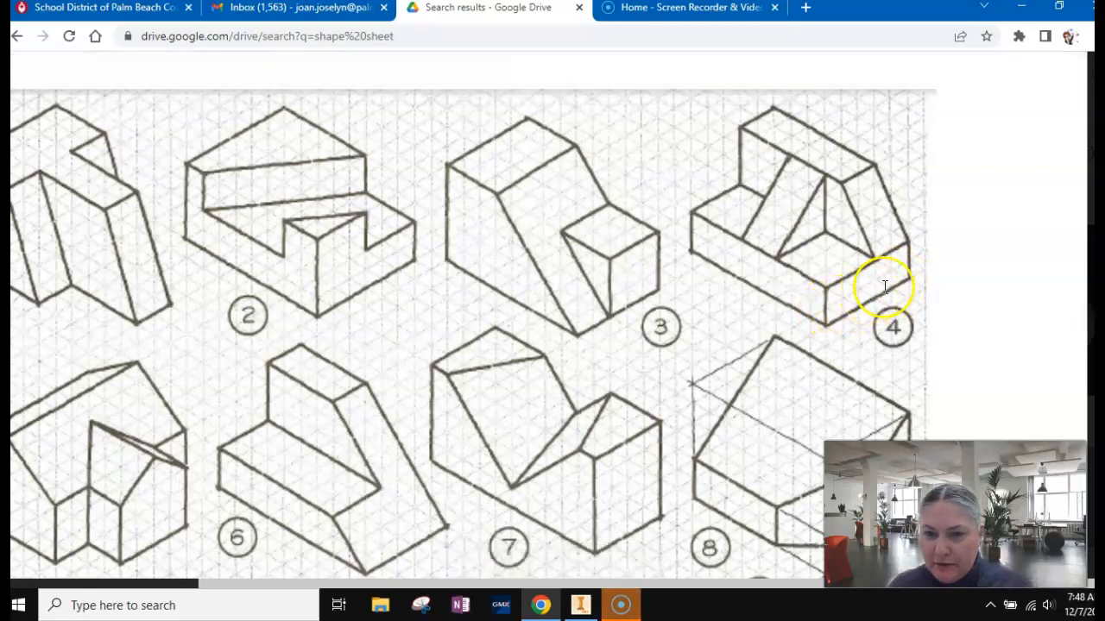
pyautogui.click(580, 604)
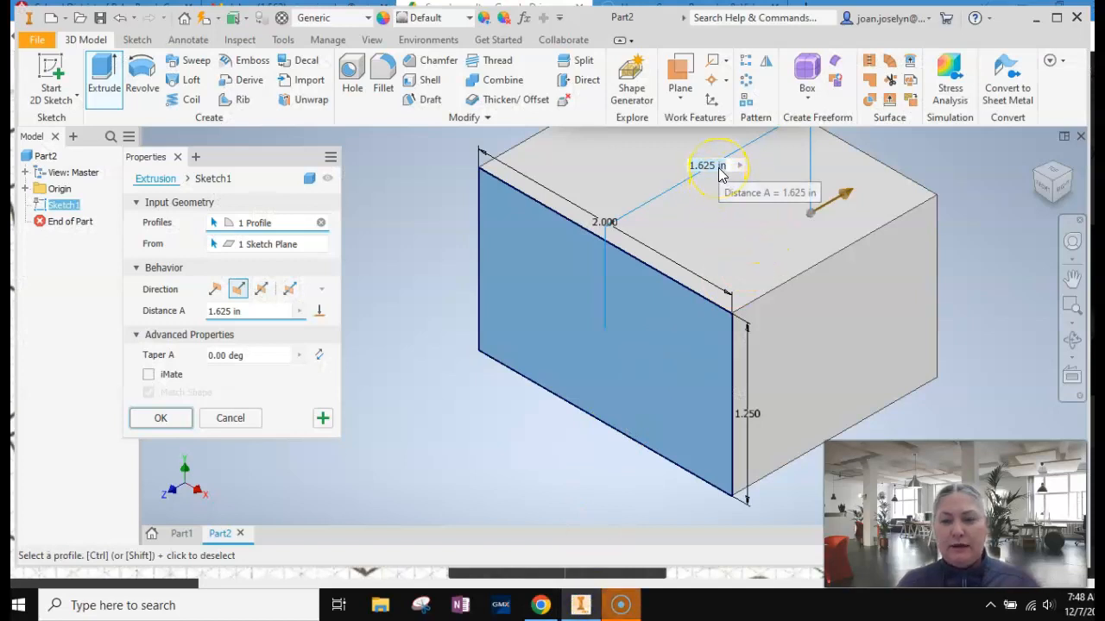
pyautogui.press('BackSpace')
pyautogui.write('5')
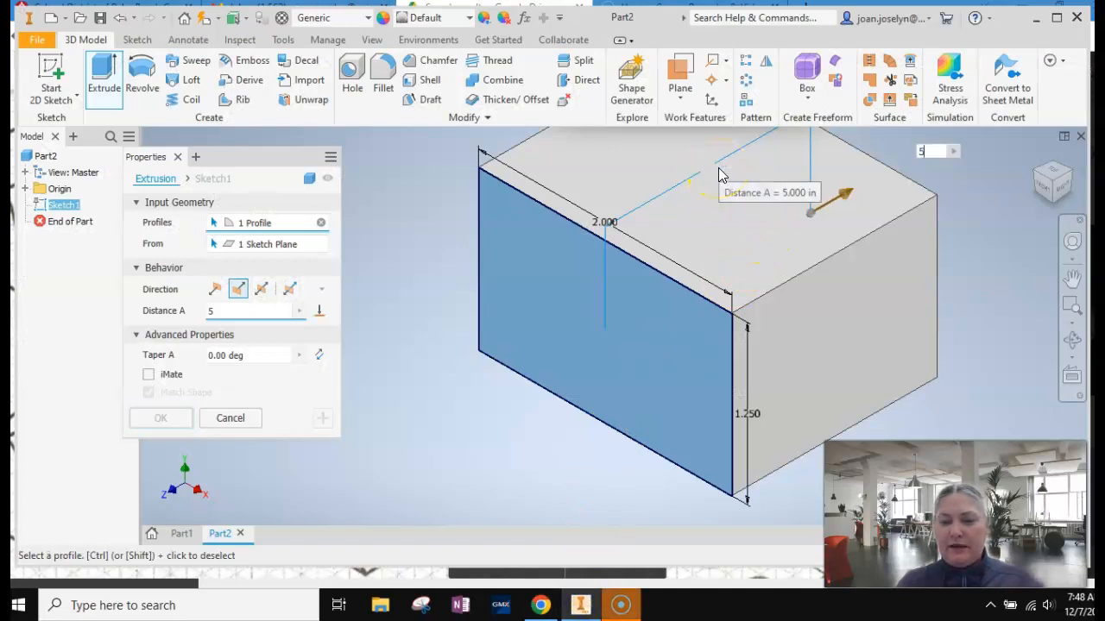
pyautogui.write('".25')
pyautogui.press('Return')
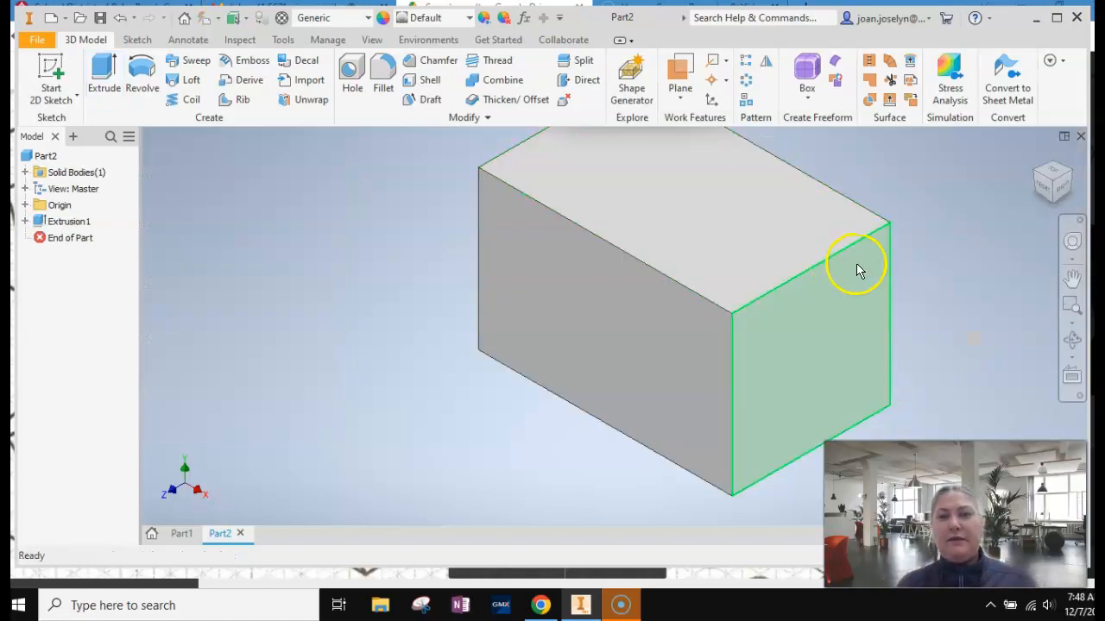
pyautogui.click(1037, 160)
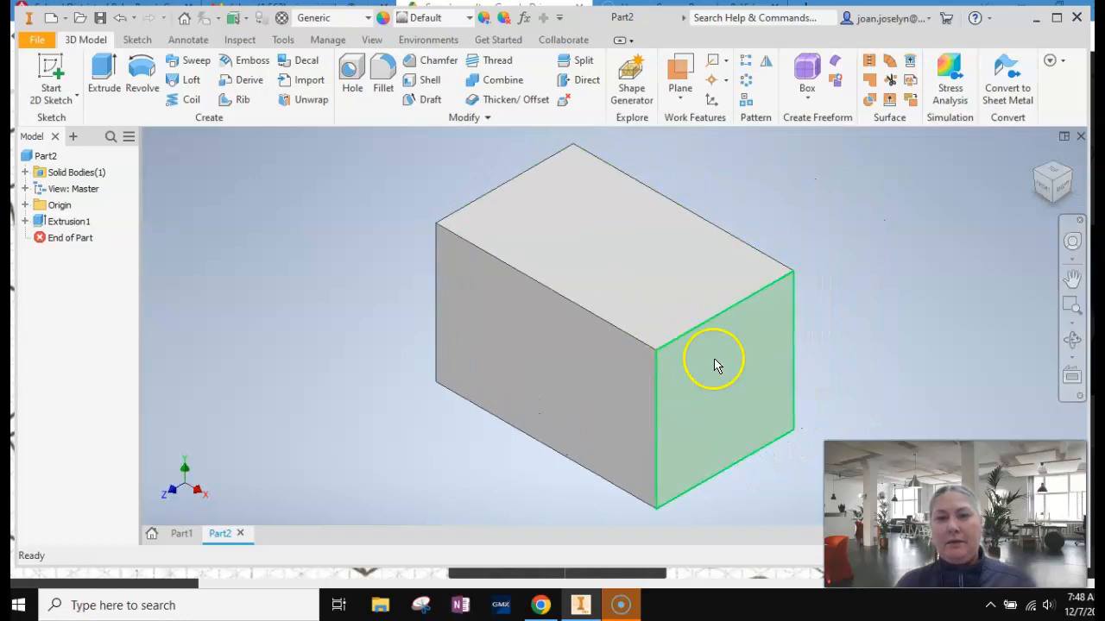
# Review shape 4 on the shape sheet and start a 2D sketch on the block's right end face.
pyautogui.click(540, 604)
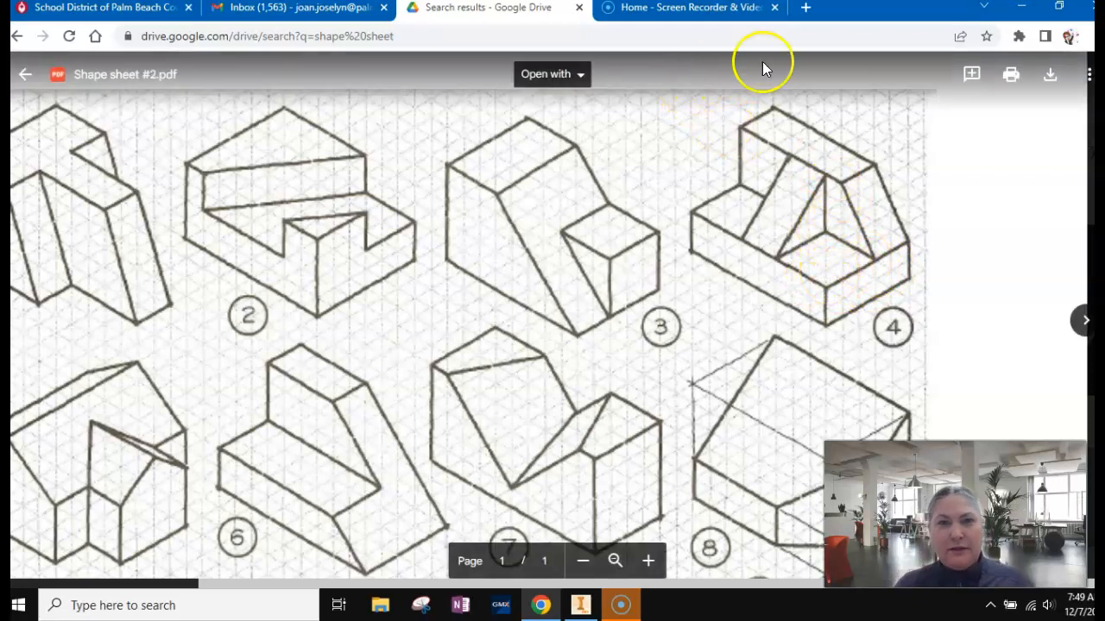
pyautogui.click(580, 605)
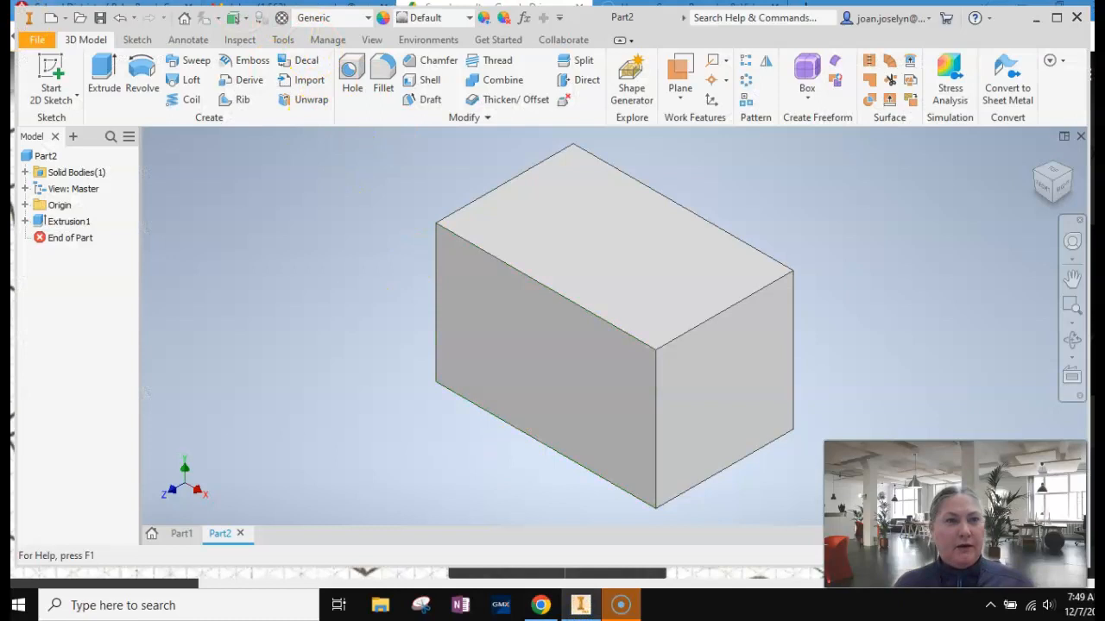
pyautogui.click(54, 71)
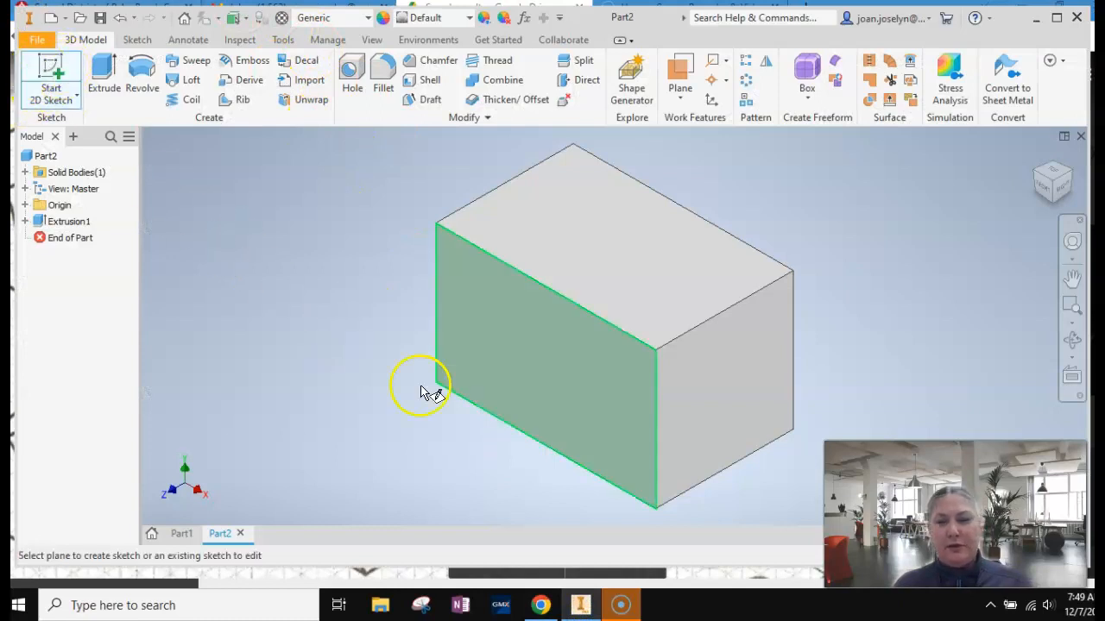
pyautogui.click(732, 376)
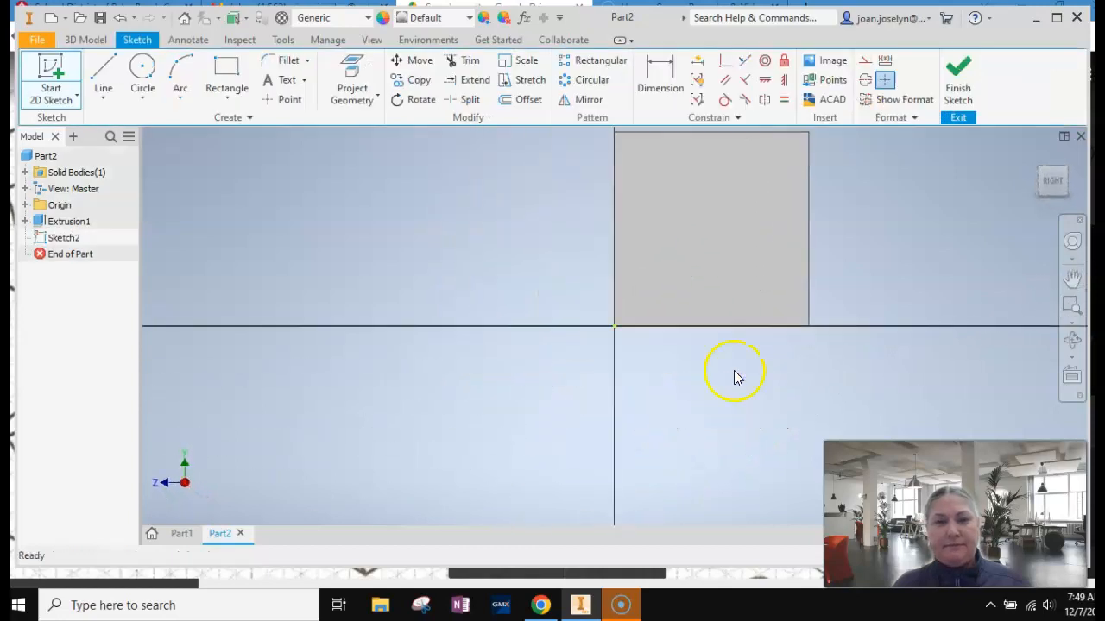
pyautogui.click(1072, 278)
pyautogui.moveTo(691, 217); pyautogui.dragTo(607, 294)
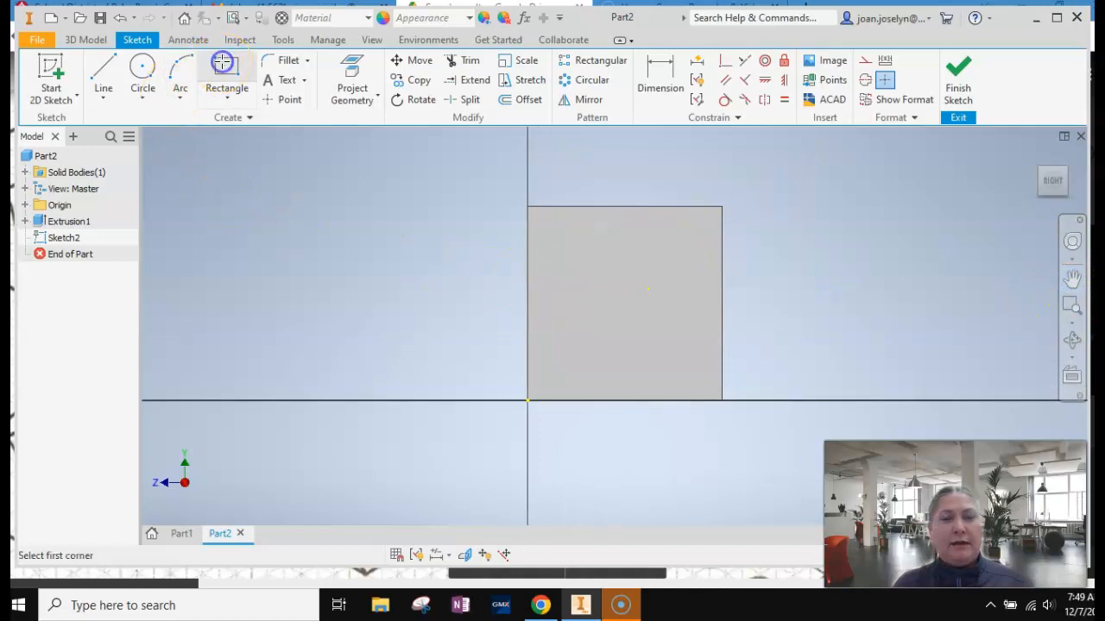
# Draw a .75 by .75 in rectangle from the end face's upper front corner and finish the sketch.
pyautogui.scroll(3, 525, 229)
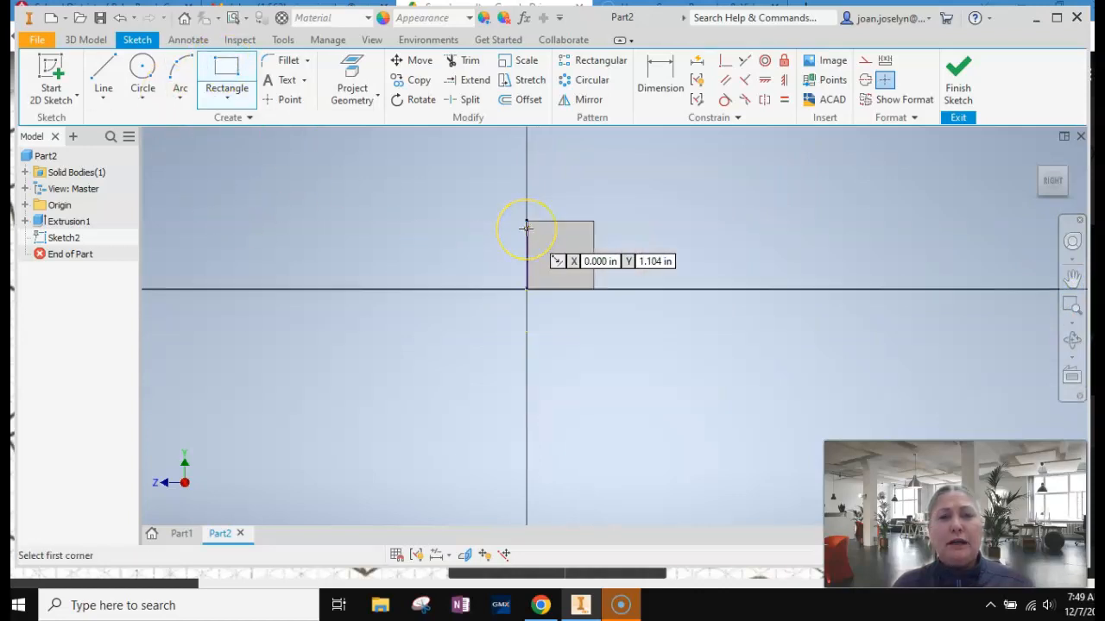
pyautogui.scroll(-7, 525, 229)
pyautogui.scroll(2, 528, 228)
pyautogui.scroll(2, 539, 201)
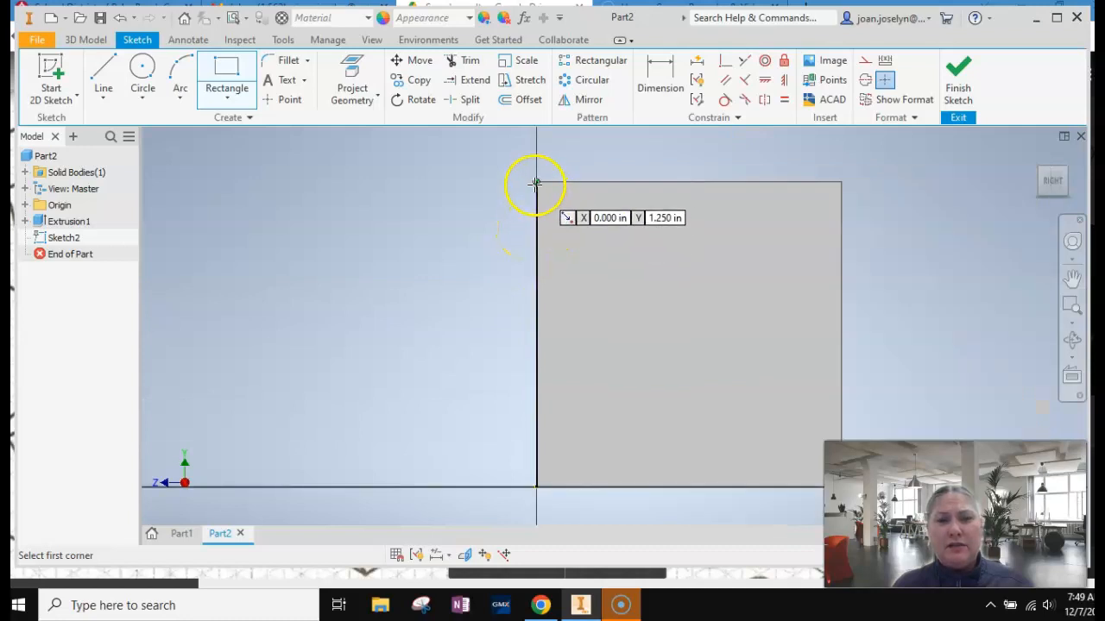
pyautogui.click(536, 182)
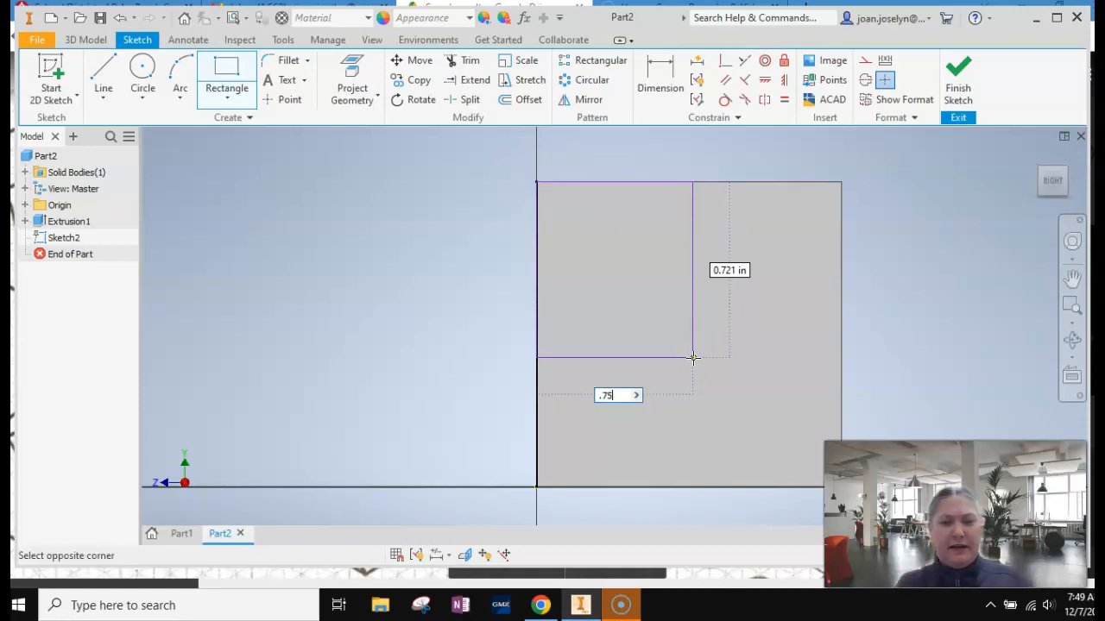
pyautogui.press('Tab')
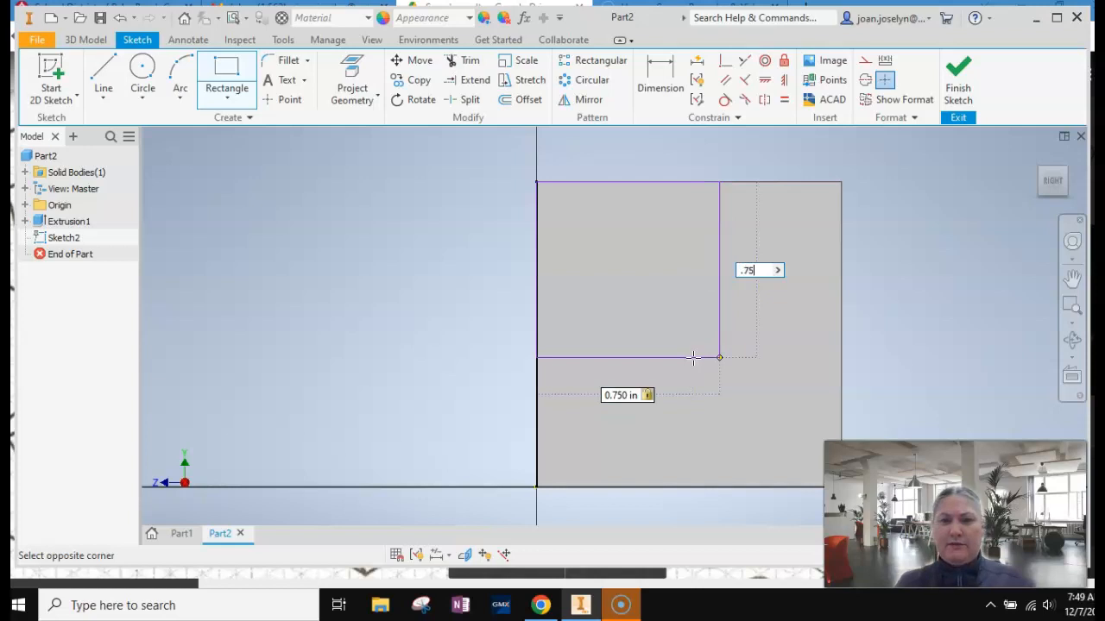
pyautogui.press('Return')
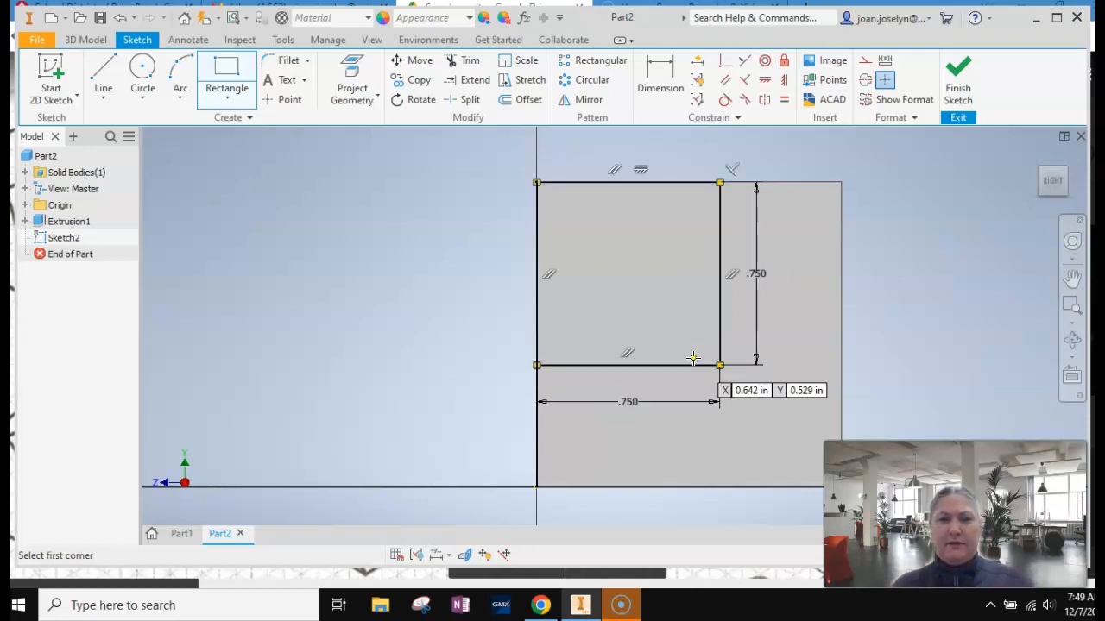
pyautogui.click(958, 76)
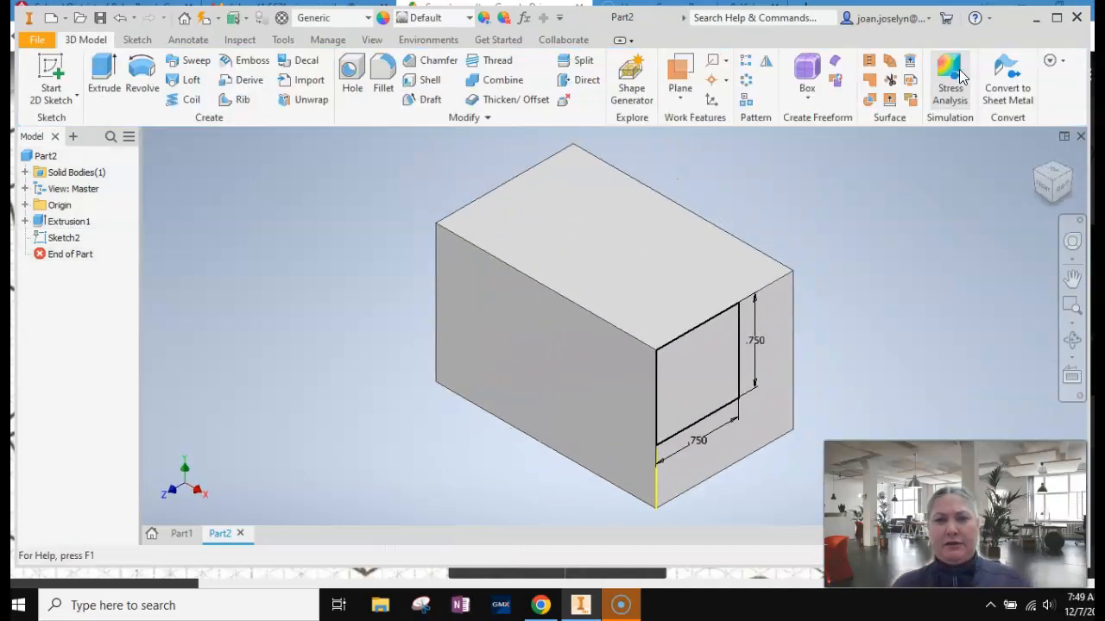
# Extrude the square profile as a cut 2.3125 in through the block's full length, and return to the home view.
pyautogui.click(105, 73)
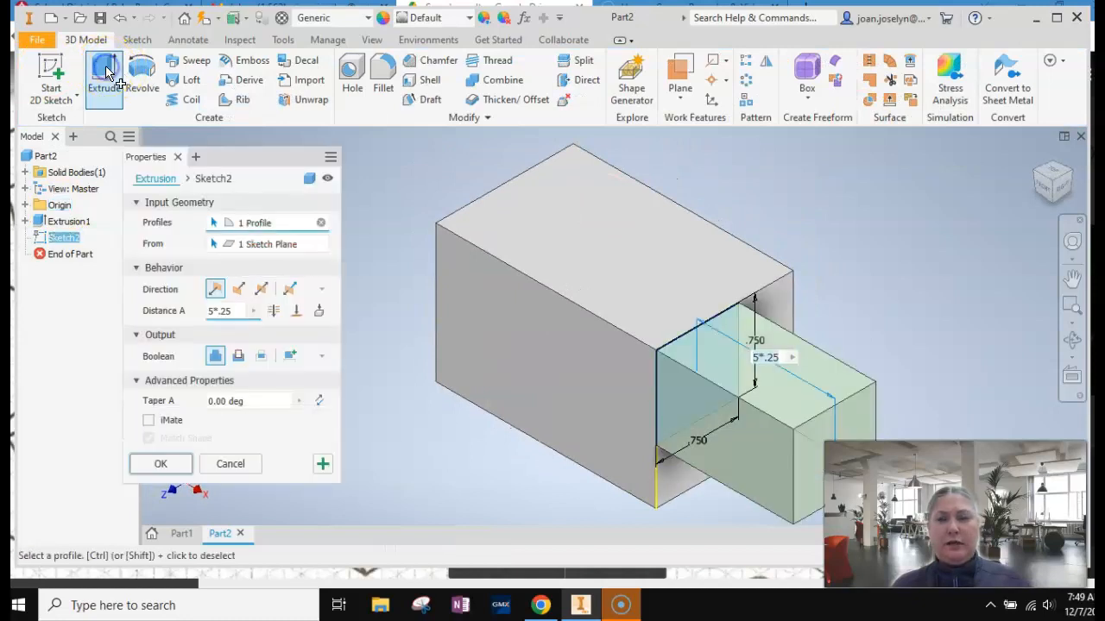
pyautogui.click(709, 395)
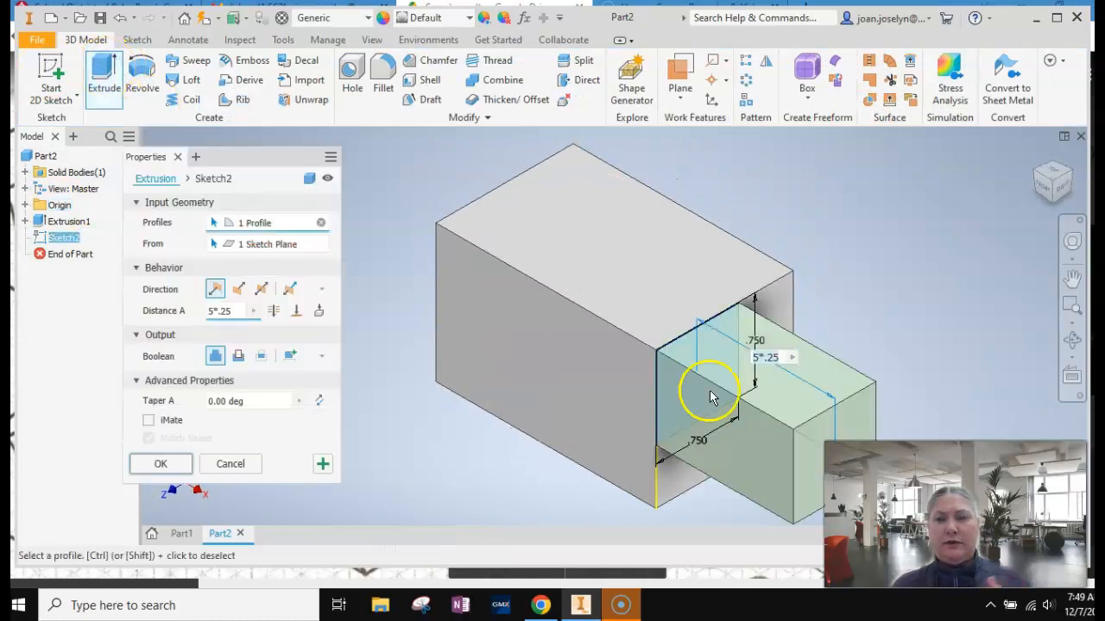
pyautogui.click(1071, 278)
pyautogui.moveTo(846, 241); pyautogui.dragTo(668, 242)
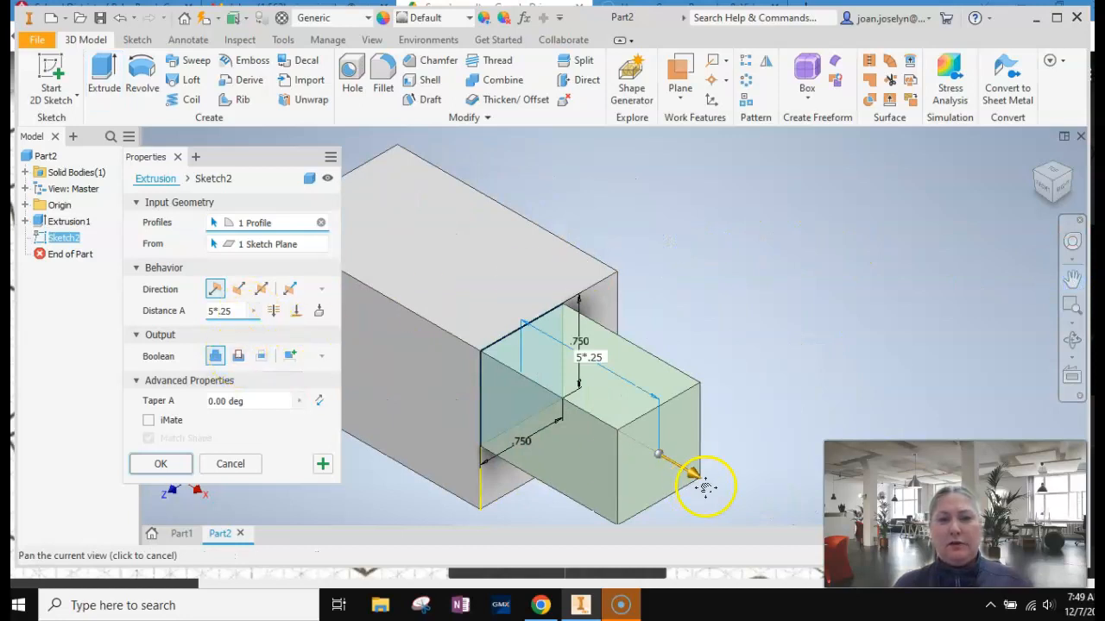
pyautogui.moveTo(696, 478); pyautogui.dragTo(358, 264)
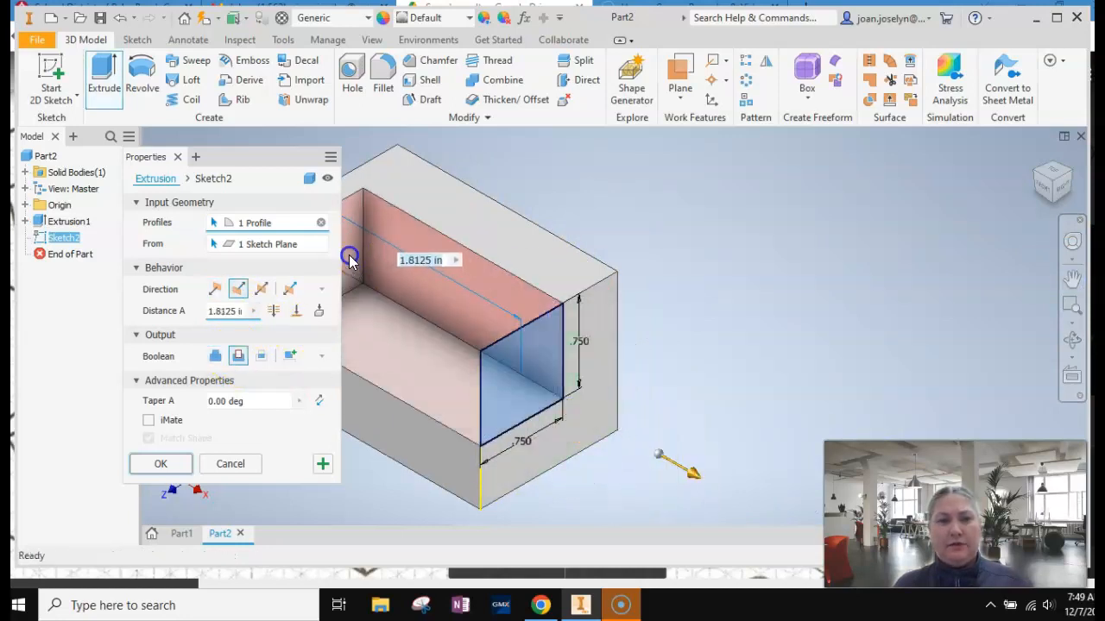
pyautogui.click(1071, 278)
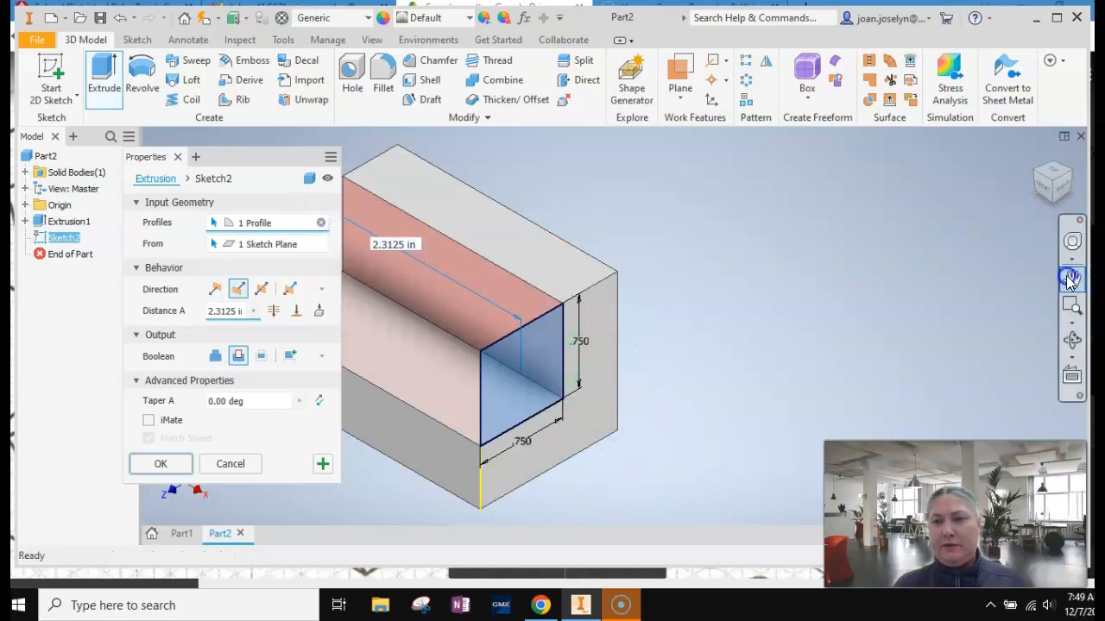
pyautogui.moveTo(590, 276); pyautogui.dragTo(764, 263)
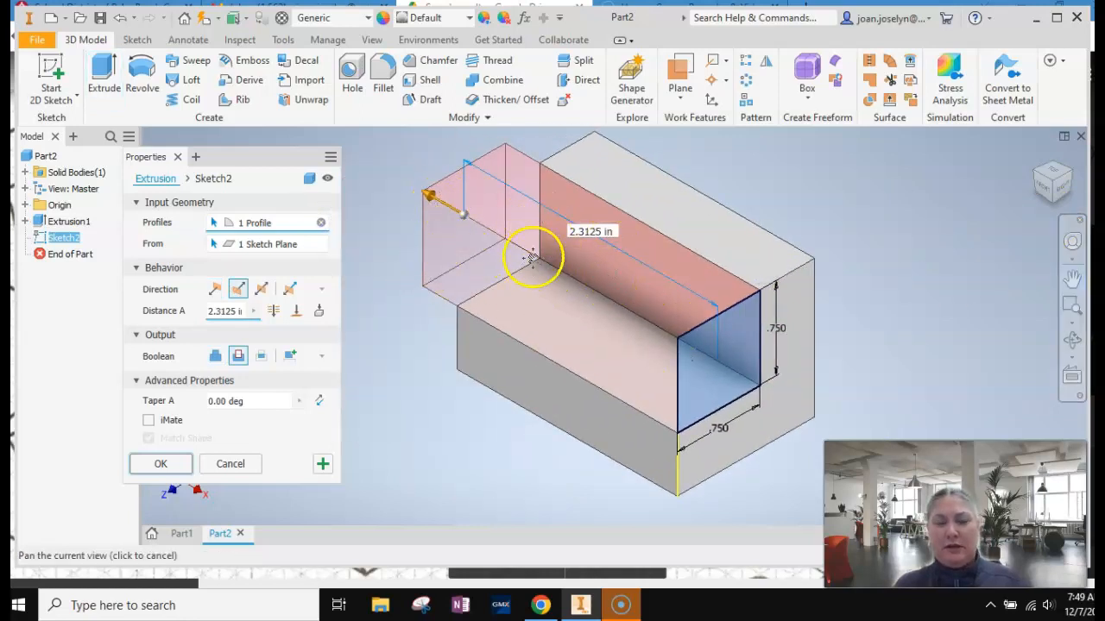
pyautogui.click(156, 463)
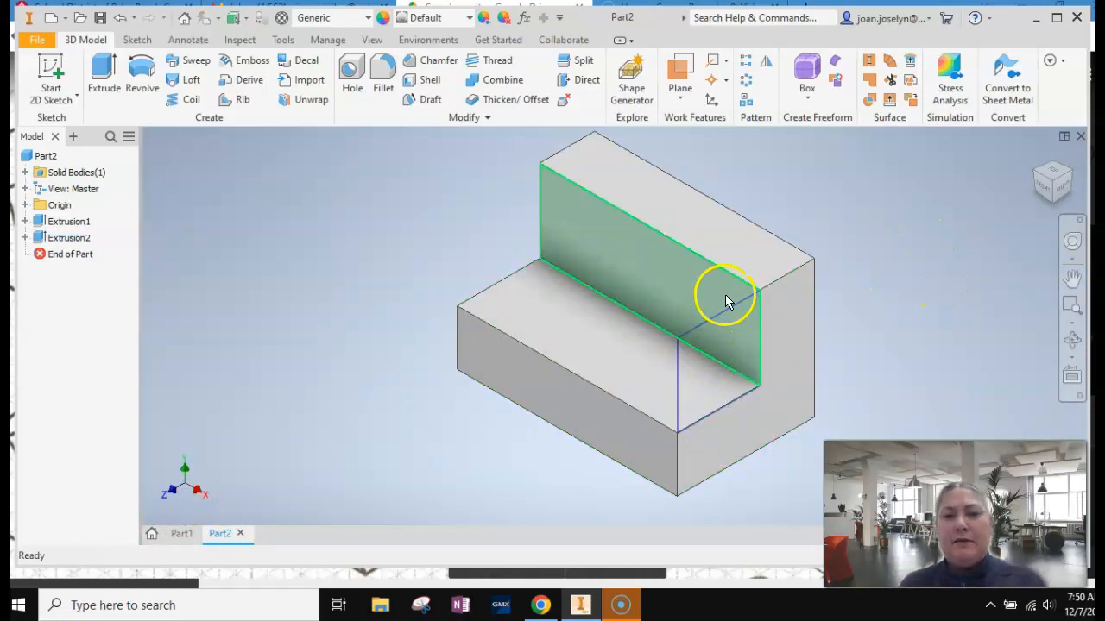
pyautogui.click(904, 268)
pyautogui.click(1038, 157)
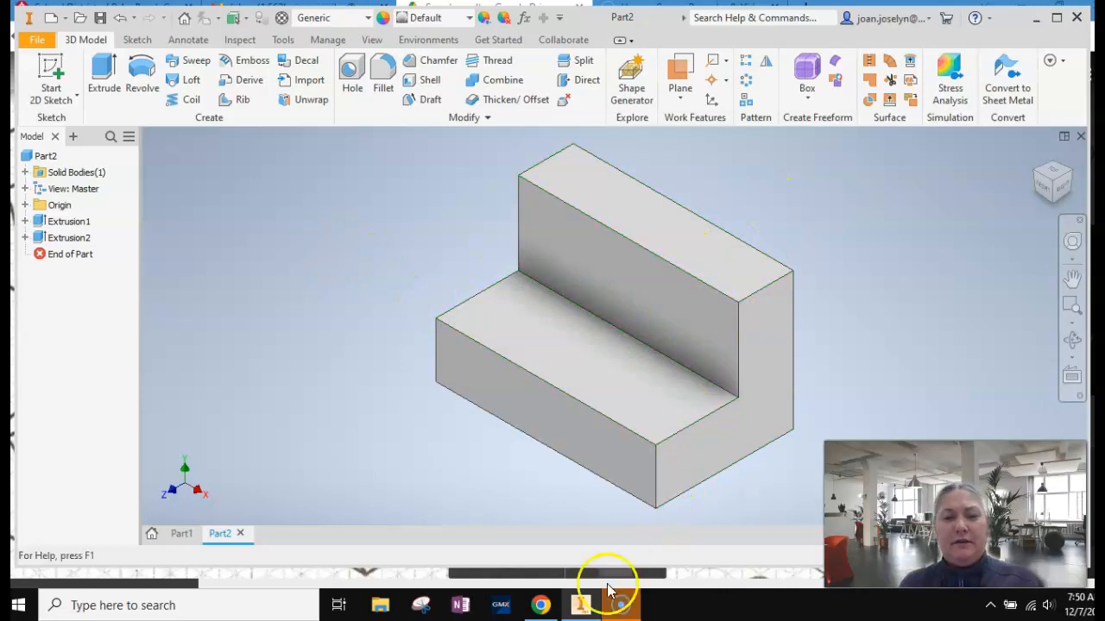
# Review shape 4 on the shape sheet and start a 2D sketch on the vertical face behind the step.
pyautogui.click(540, 605)
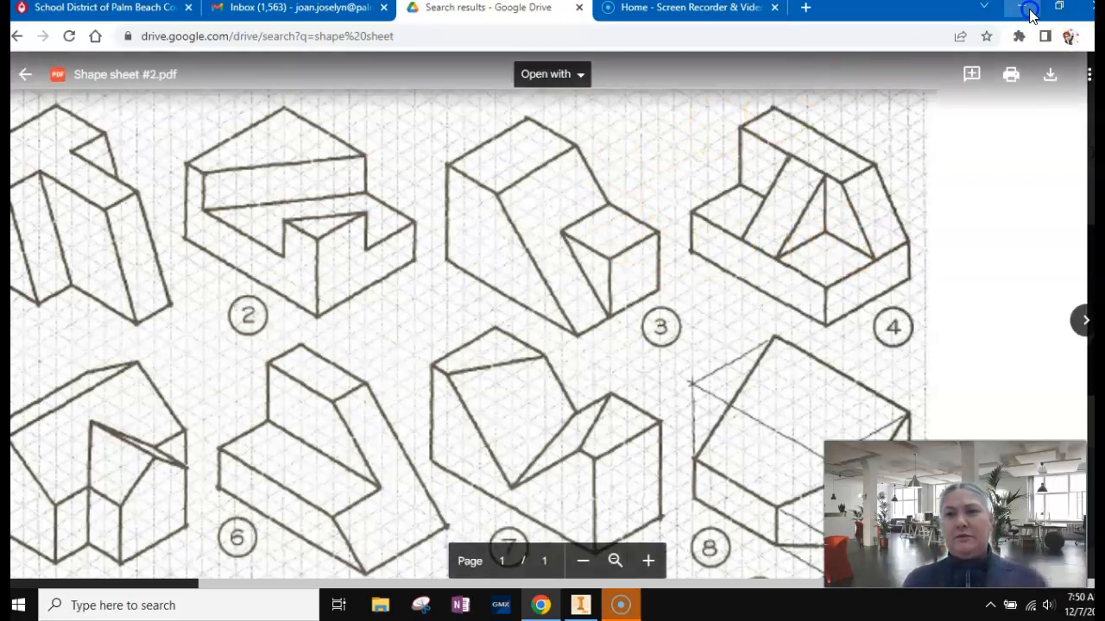
pyautogui.click(1029, 13)
pyautogui.click(582, 606)
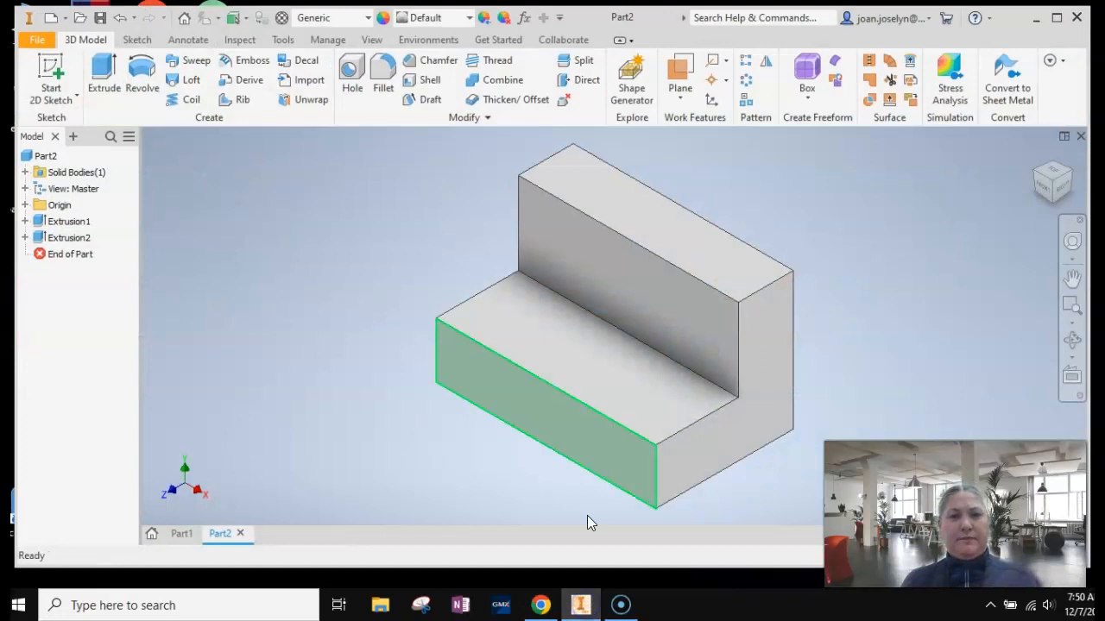
pyautogui.click(51, 78)
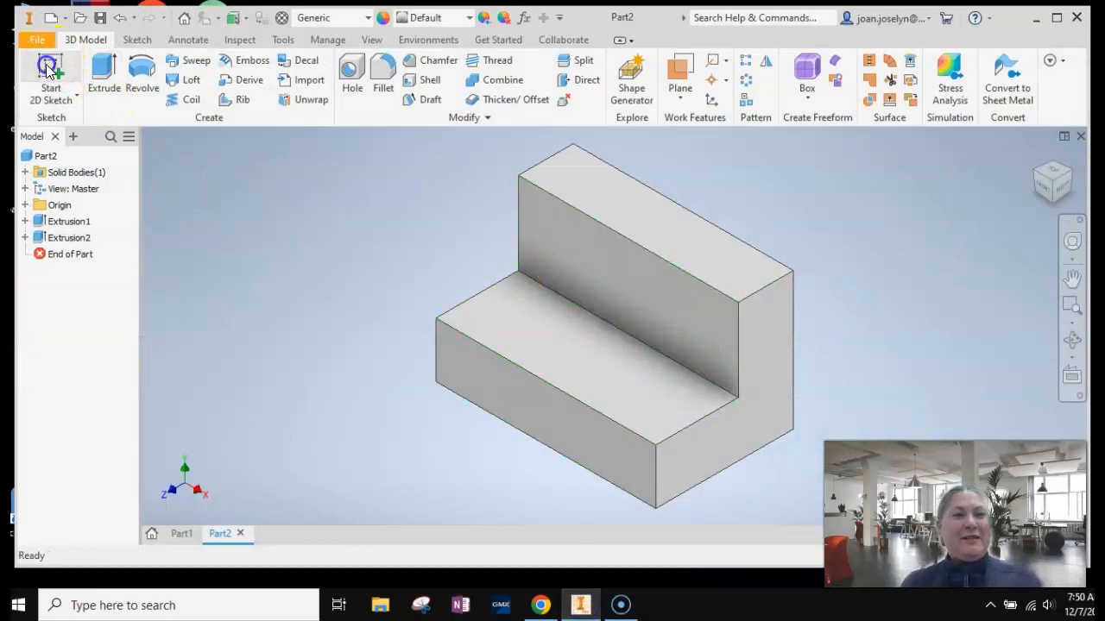
pyautogui.click(693, 321)
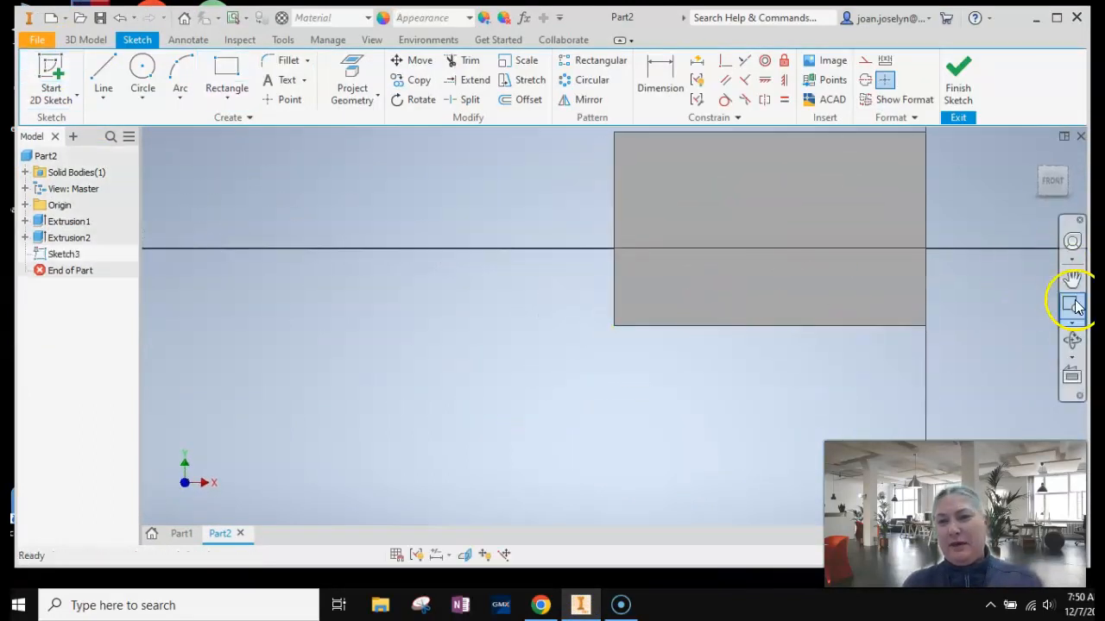
# Draw a closed triangle at the face's upper right corner, .5 in along the top edge and down to the step's level.
pyautogui.click(1072, 278)
pyautogui.moveTo(836, 207)
pyautogui.mouseDown()
pyautogui.moveTo(799, 197)
pyautogui.moveTo(609, 274)
pyautogui.moveTo(555, 271)
pyautogui.mouseUp()
pyautogui.click(96, 62)
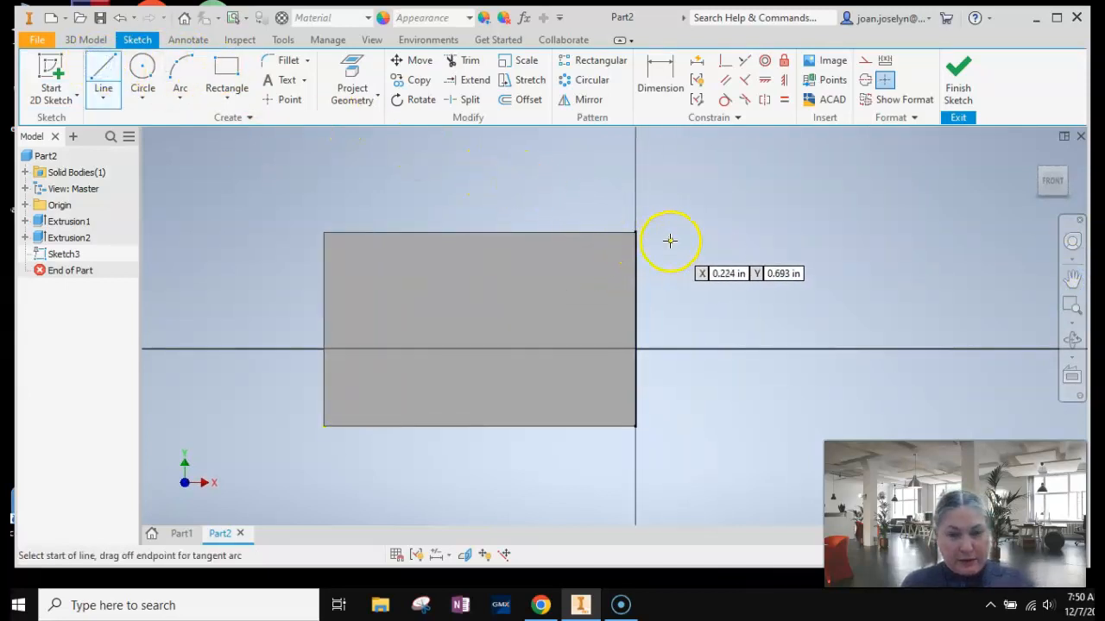
pyautogui.scroll(3, 635, 232)
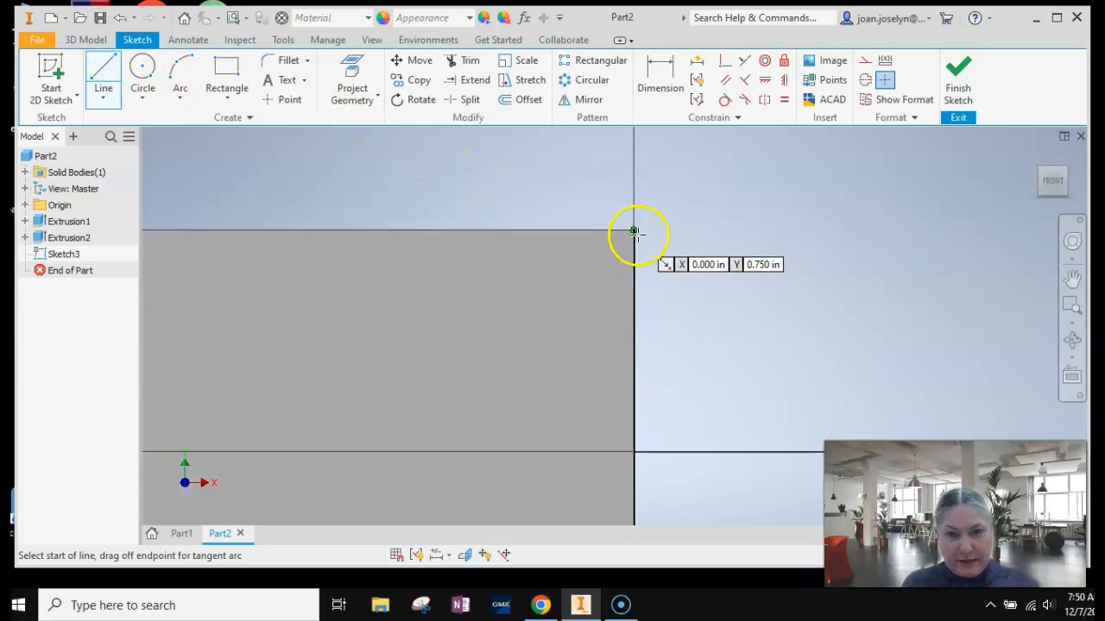
pyautogui.click(634, 229)
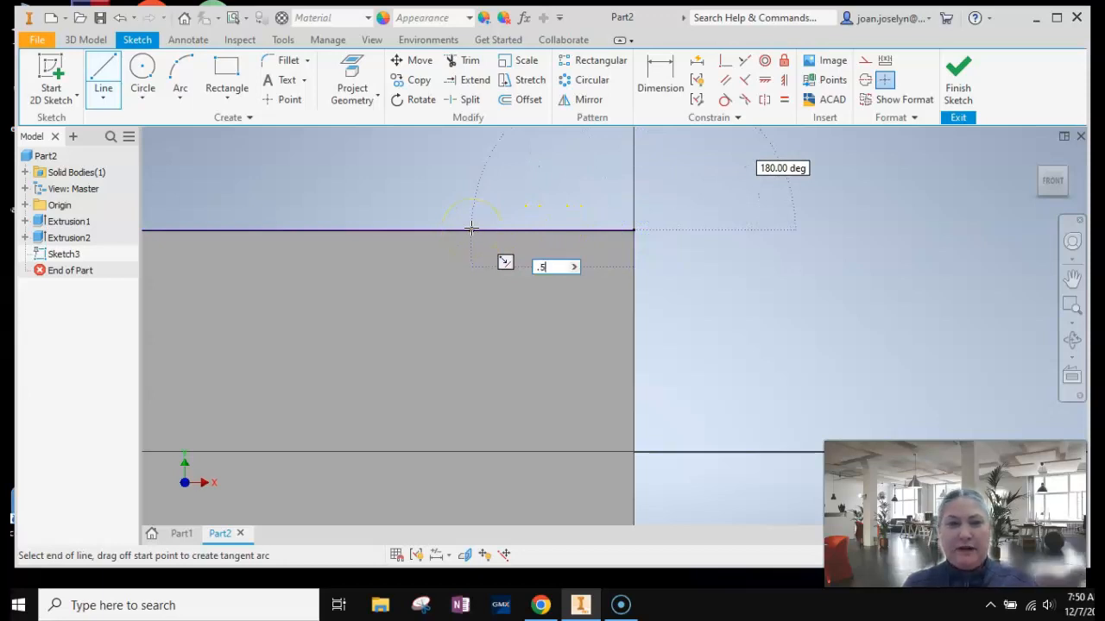
pyautogui.press('Return')
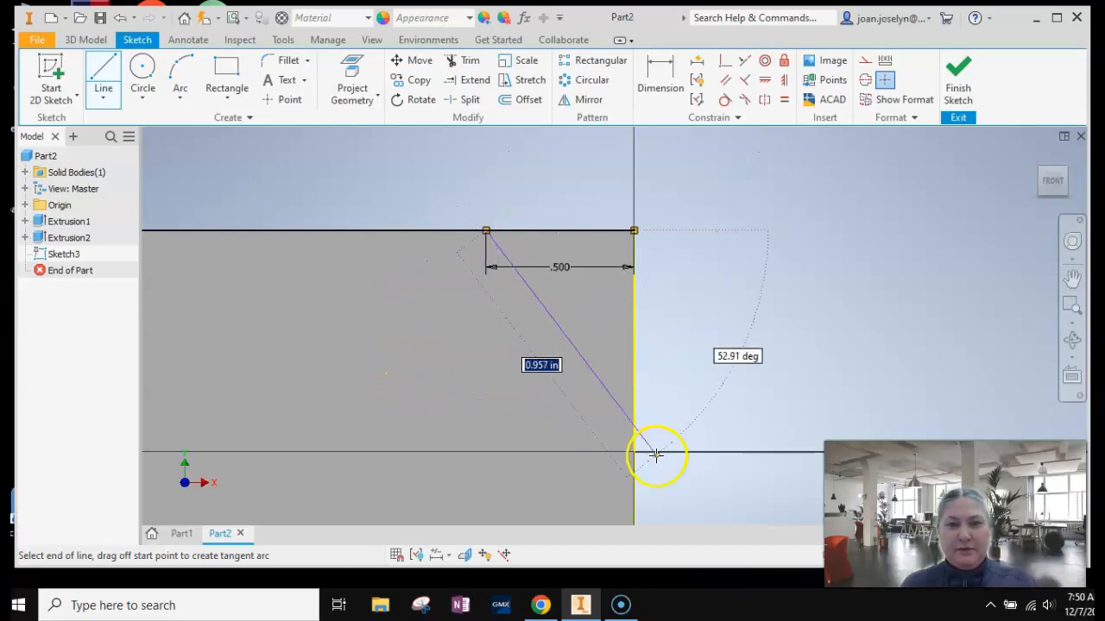
pyautogui.scroll(-3, 636, 453)
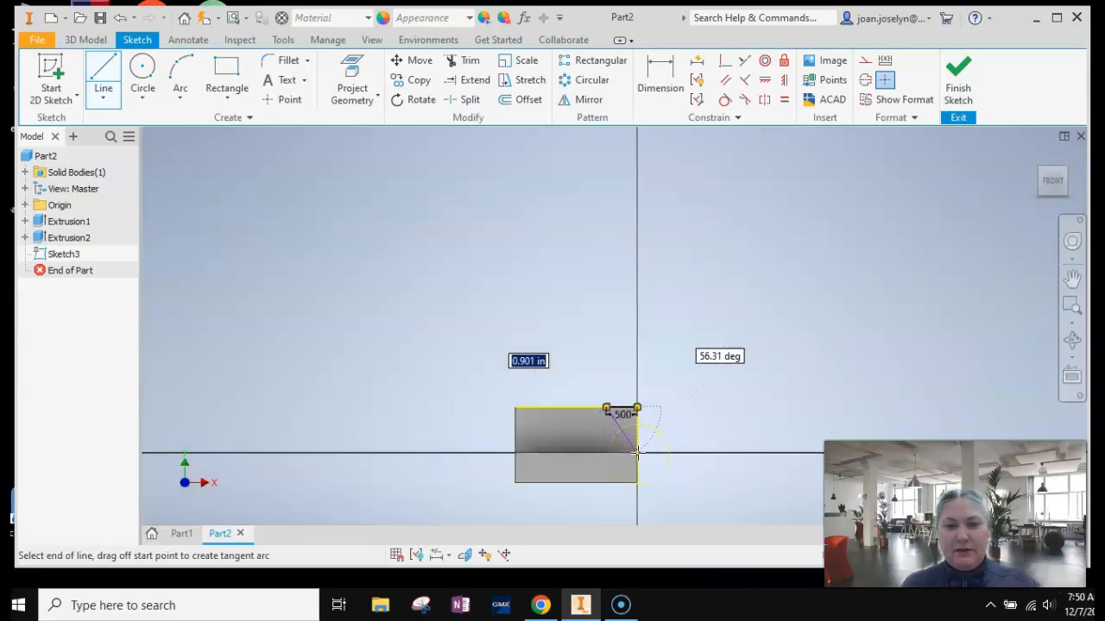
pyautogui.scroll(3, 636, 454)
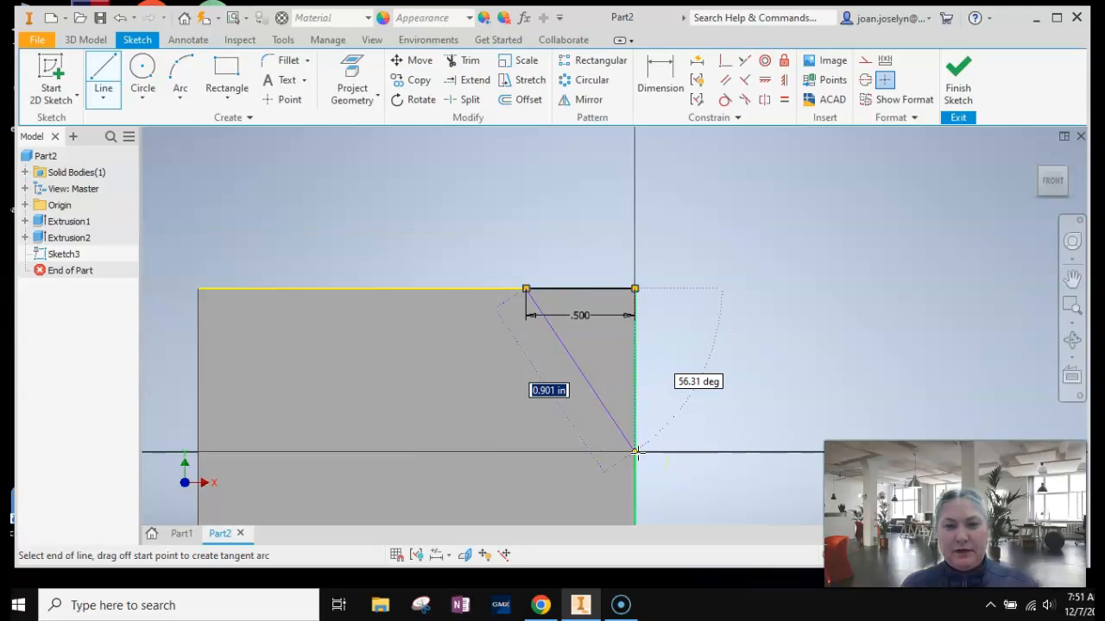
pyautogui.click(635, 453)
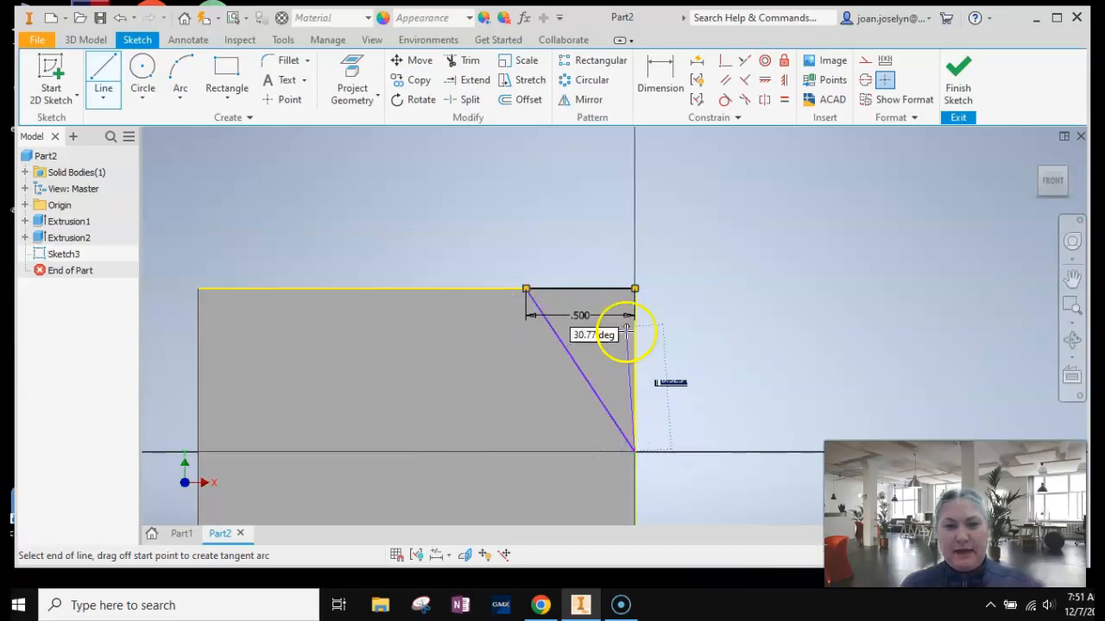
pyautogui.click(634, 288)
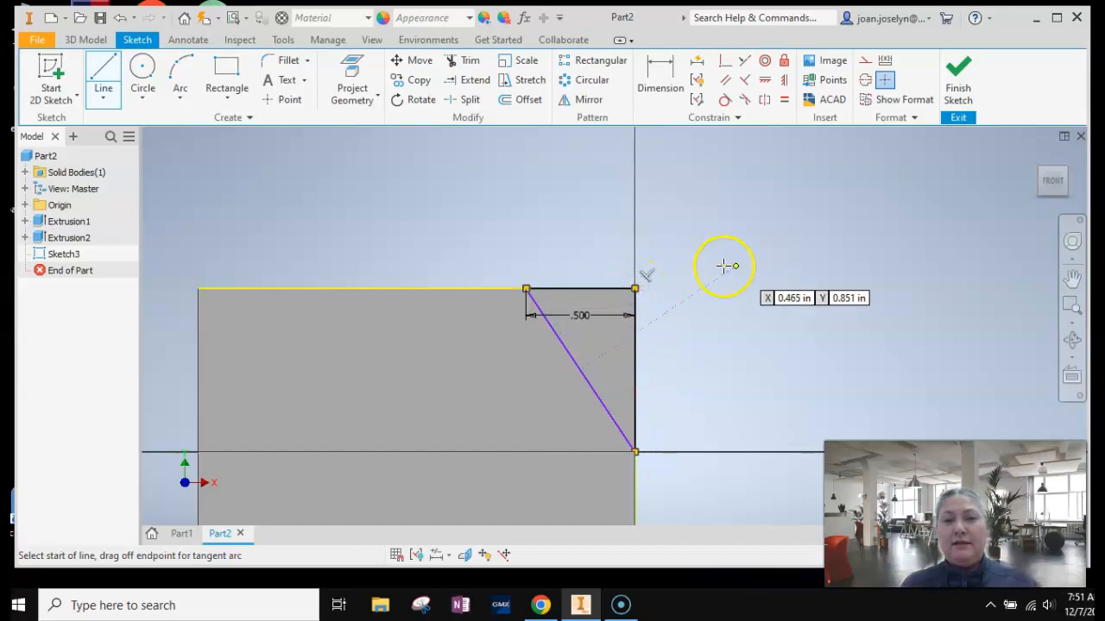
pyautogui.press('Escape')
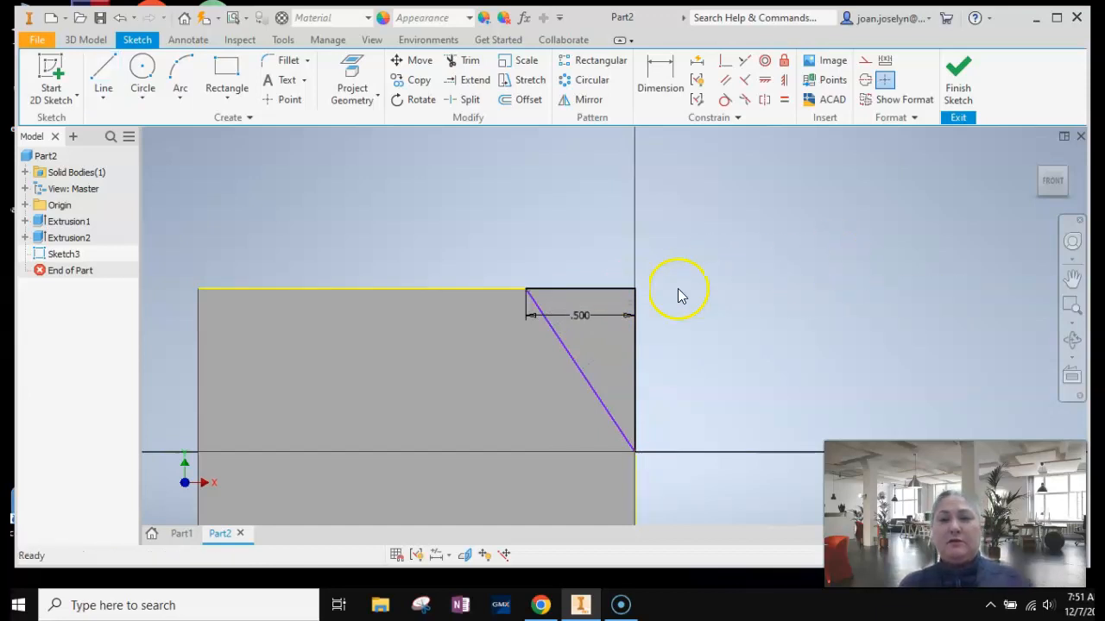
# Move the .5 in dimension above the triangle's top line and delete it.
pyautogui.moveTo(581, 317); pyautogui.dragTo(584, 222)
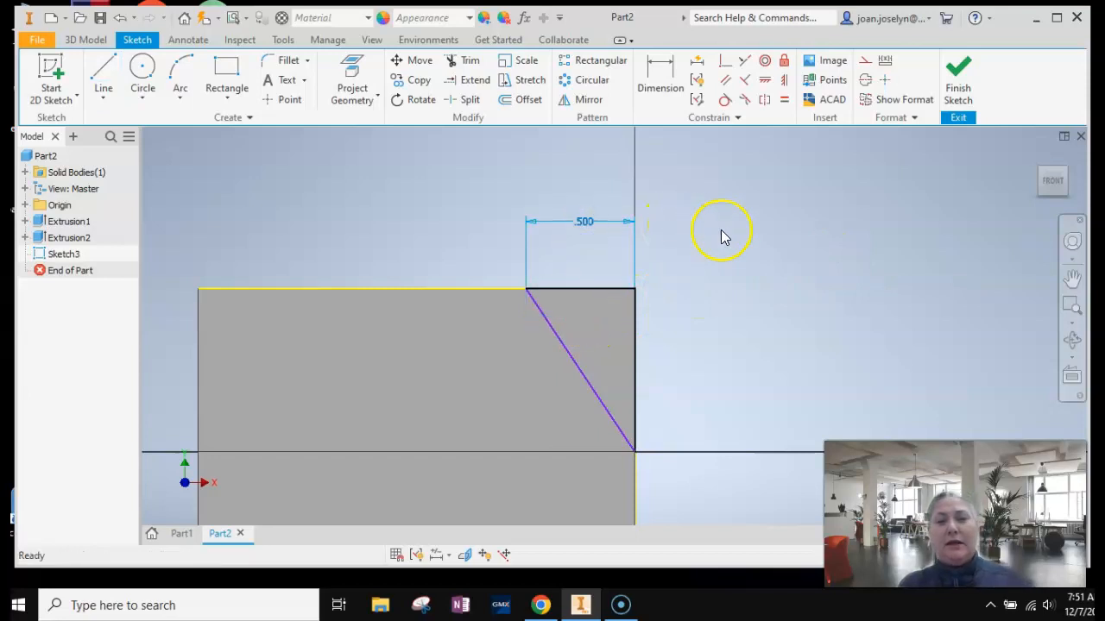
pyautogui.click(582, 224)
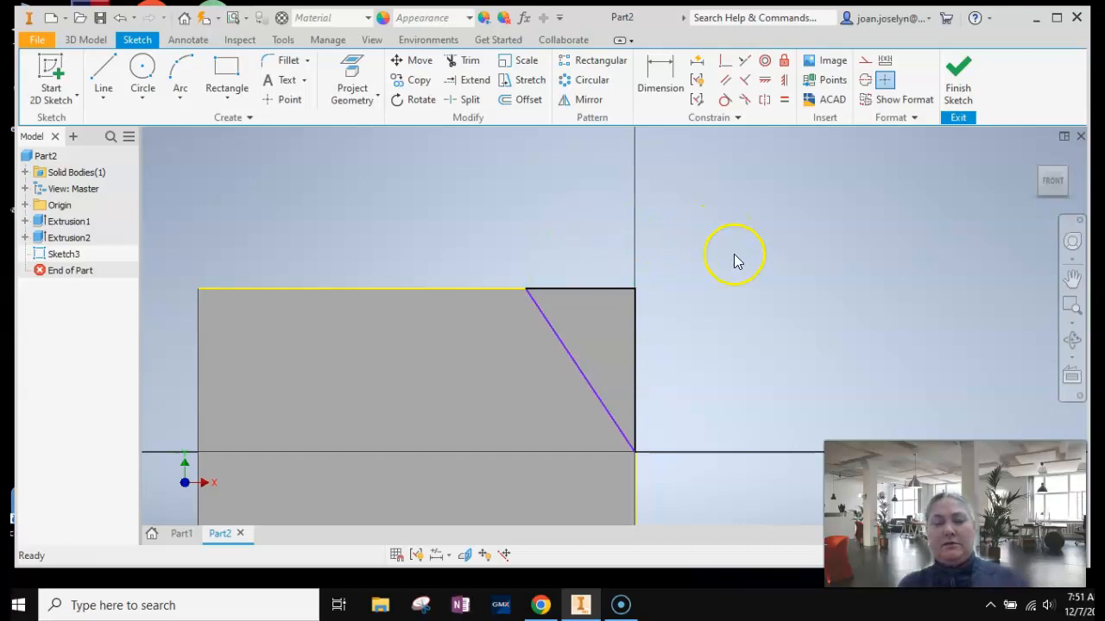
pyautogui.click(660, 79)
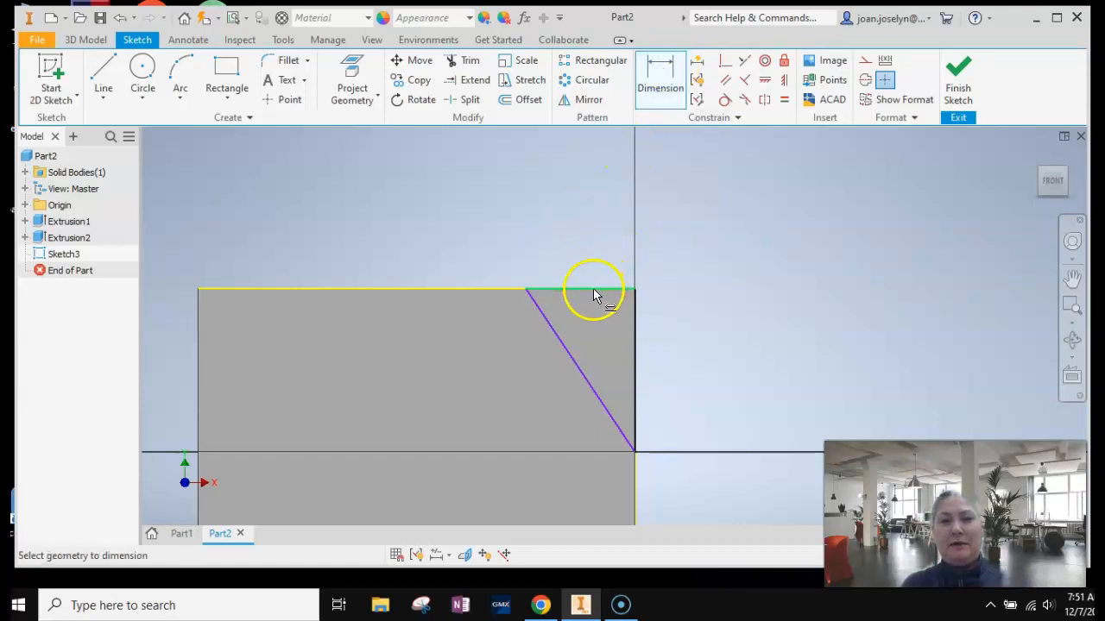
pyautogui.click(594, 290)
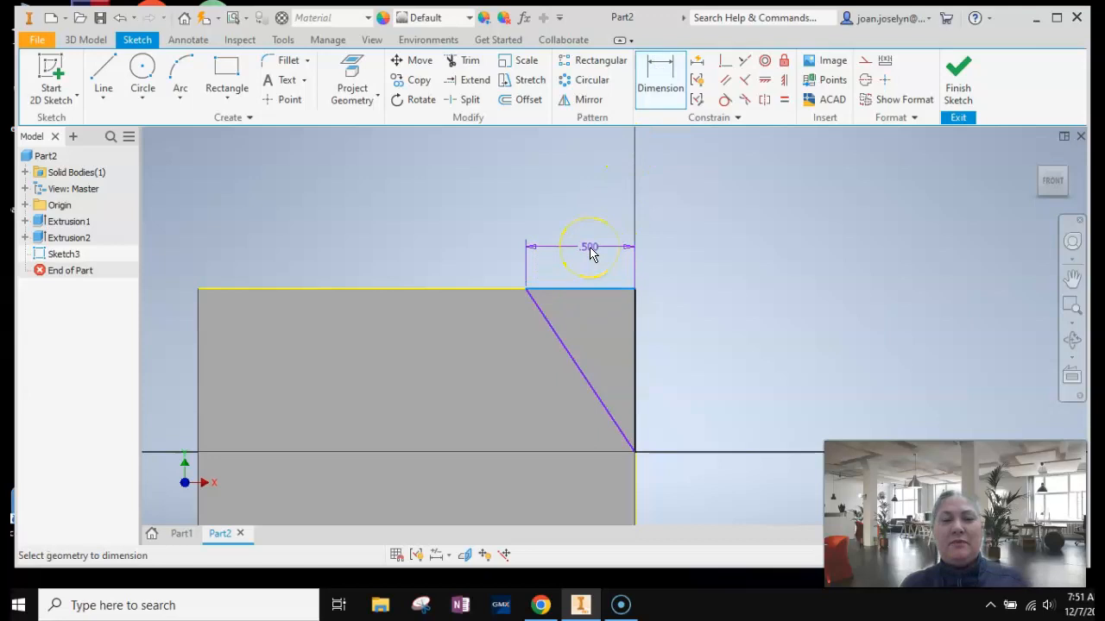
pyautogui.press('Escape')
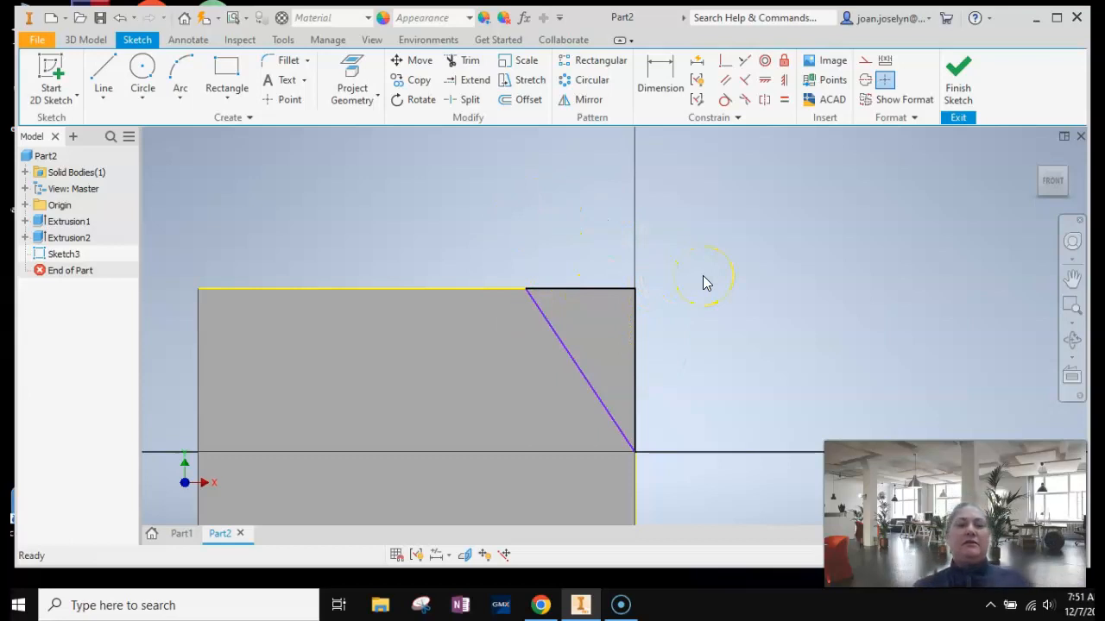
# Finish the sketch and extrude the triangle as a cut 1.4375 in through the raised back portion of the block.
pyautogui.click(960, 91)
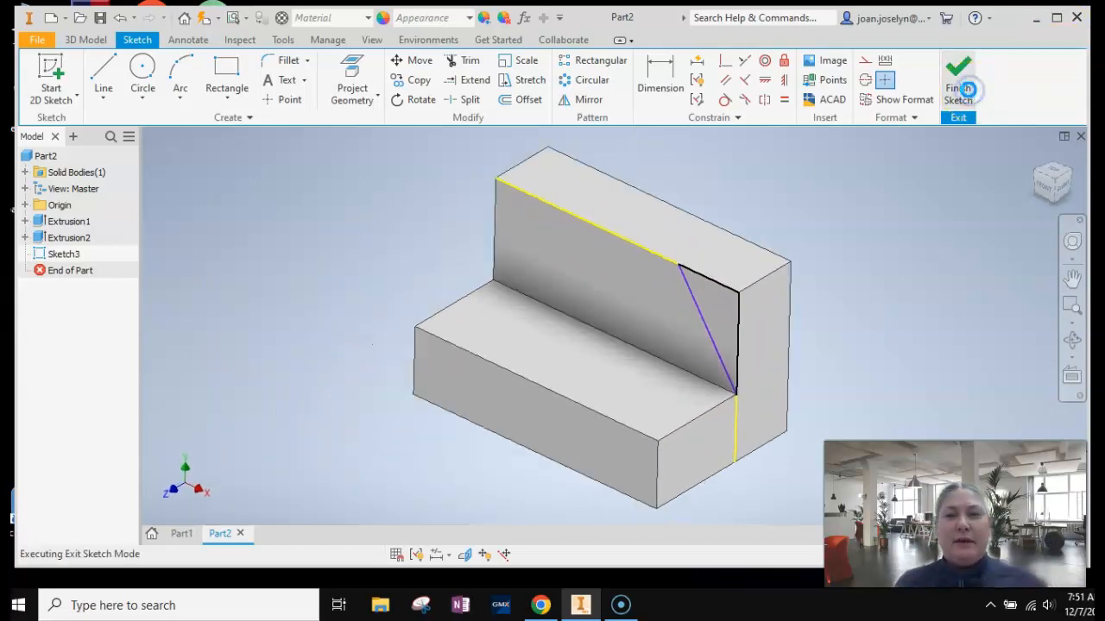
pyautogui.click(103, 76)
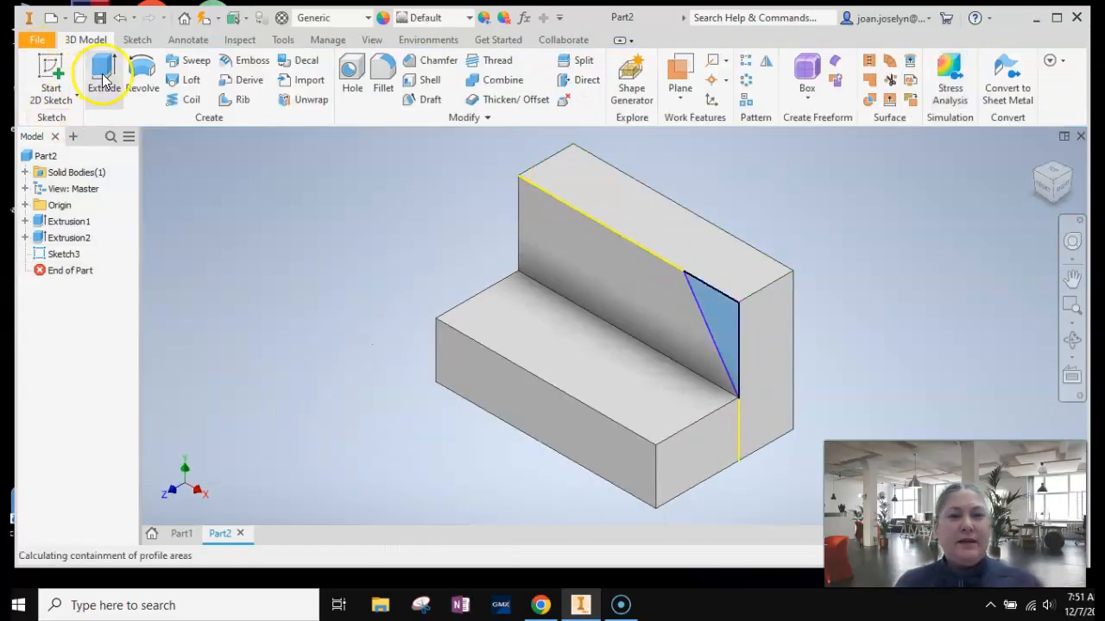
pyautogui.moveTo(429, 498); pyautogui.dragTo(877, 317)
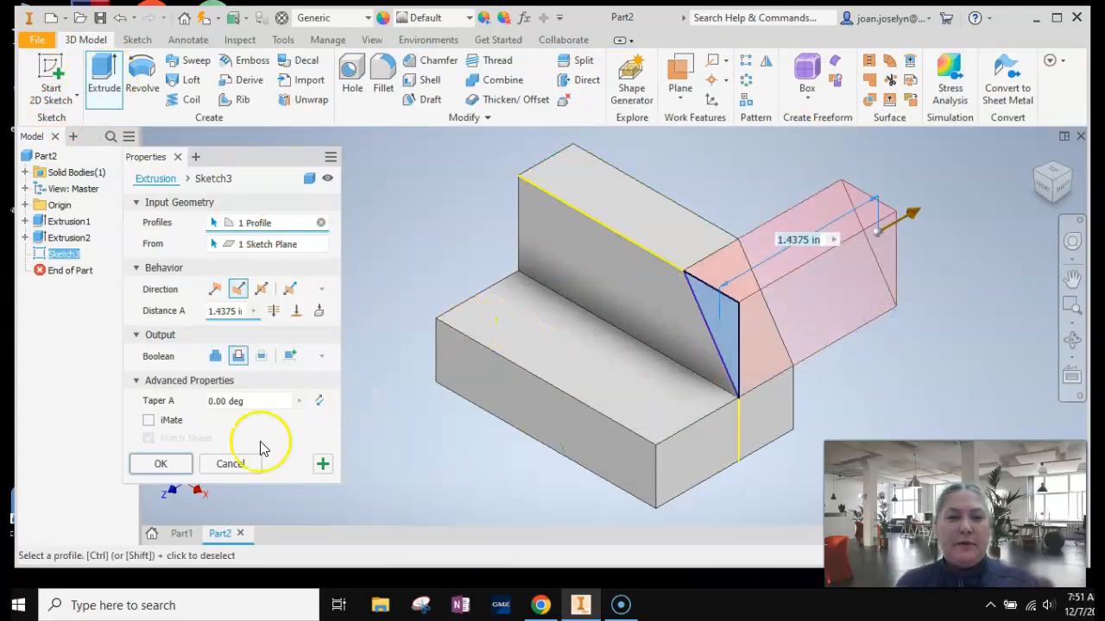
pyautogui.click(161, 464)
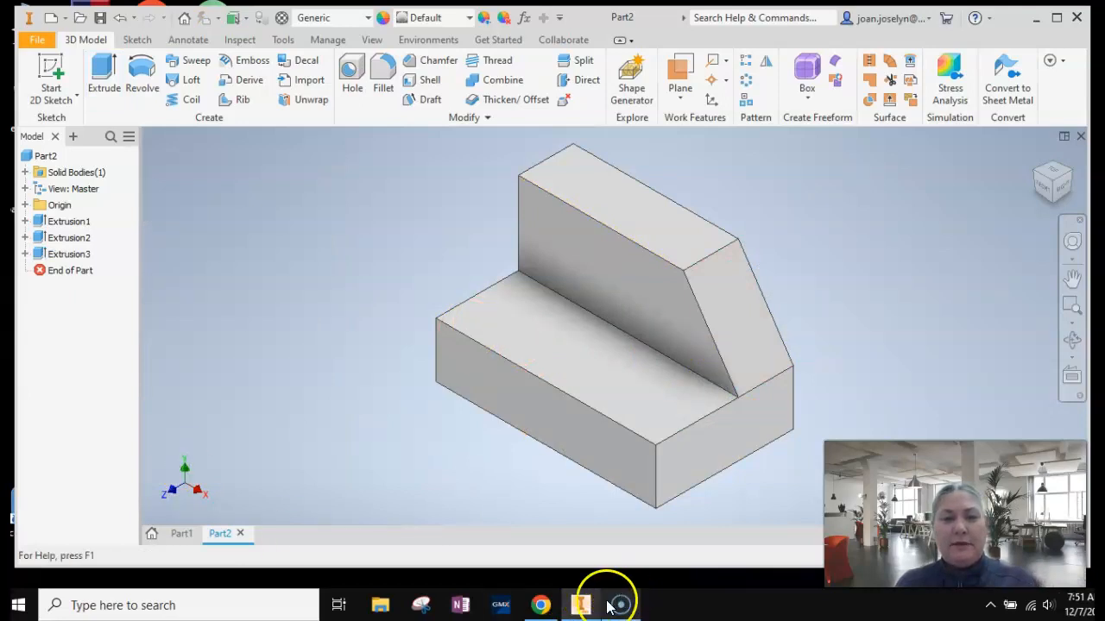
# Check shape 4 on the shape sheet and start a 2D sketch on the part's back face in Inventor.
pyautogui.click(542, 604)
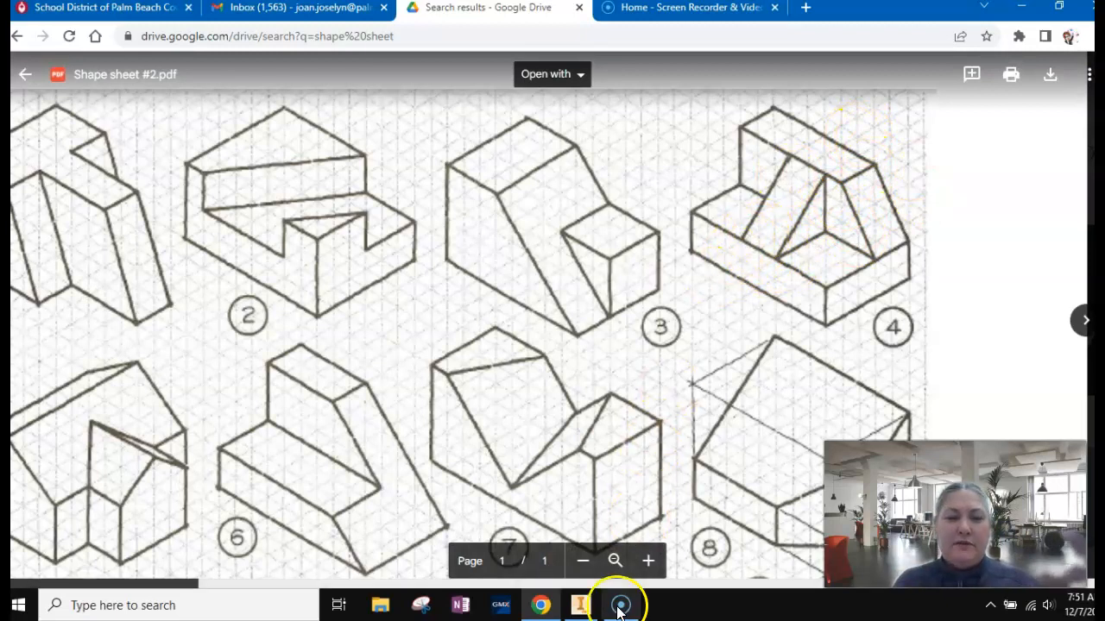
pyautogui.click(580, 605)
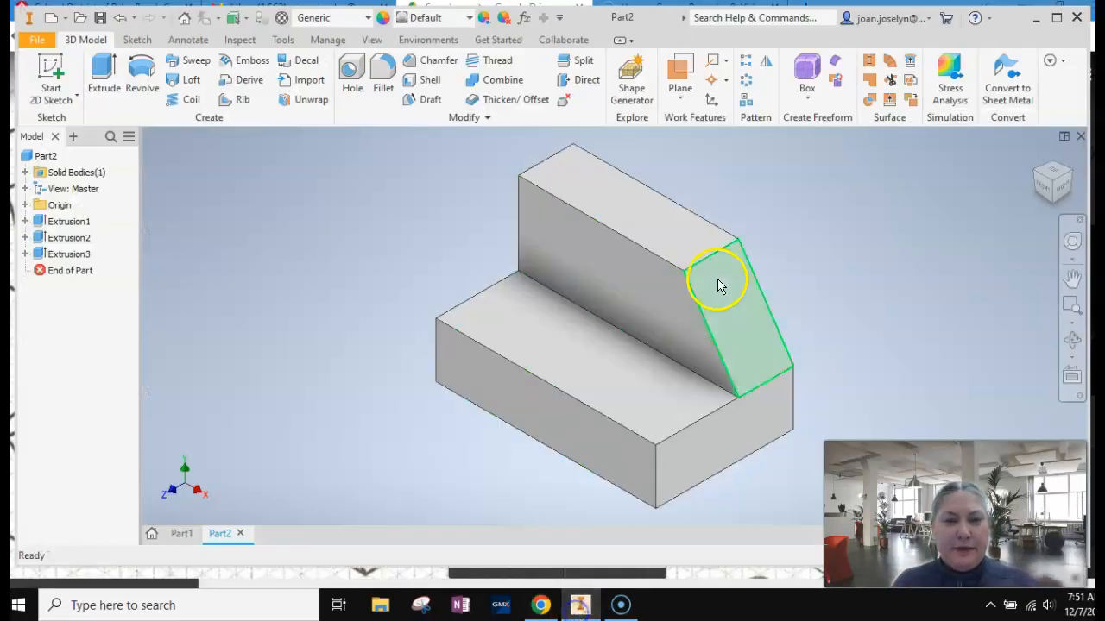
pyautogui.click(1073, 341)
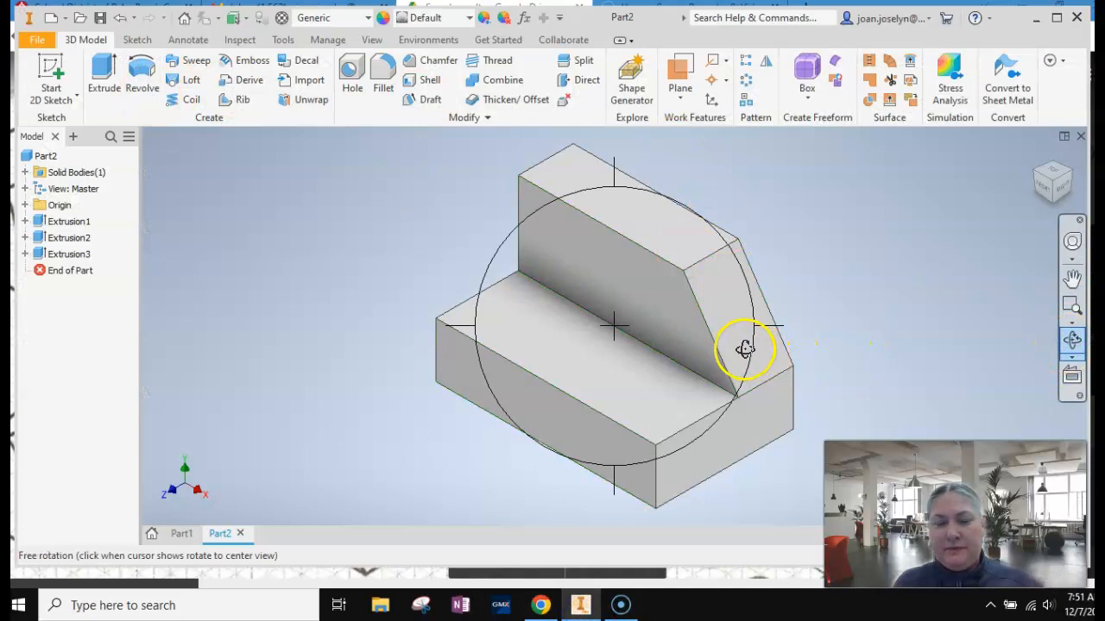
pyautogui.moveTo(717, 277); pyautogui.dragTo(578, 392)
pyautogui.press('Escape')
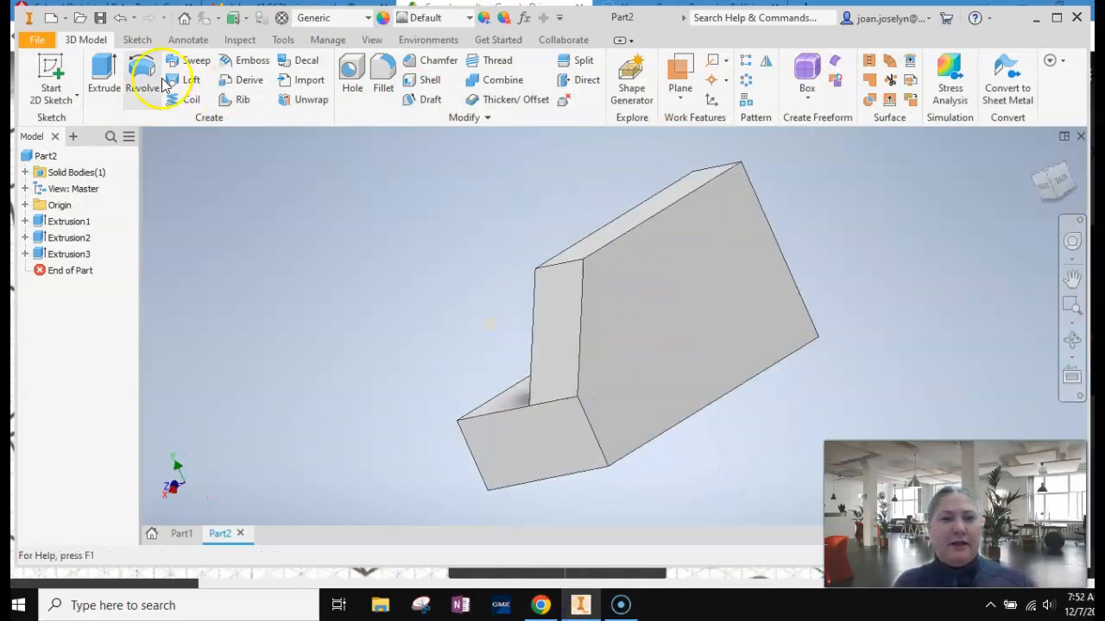
pyautogui.click(57, 67)
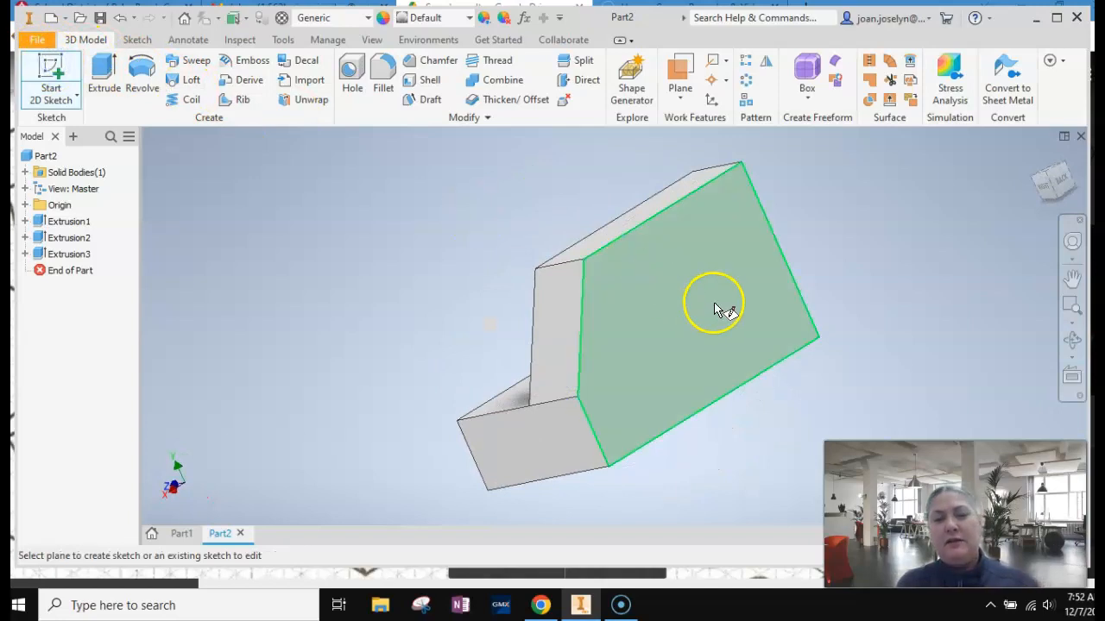
pyautogui.click(715, 307)
pyautogui.click(1071, 277)
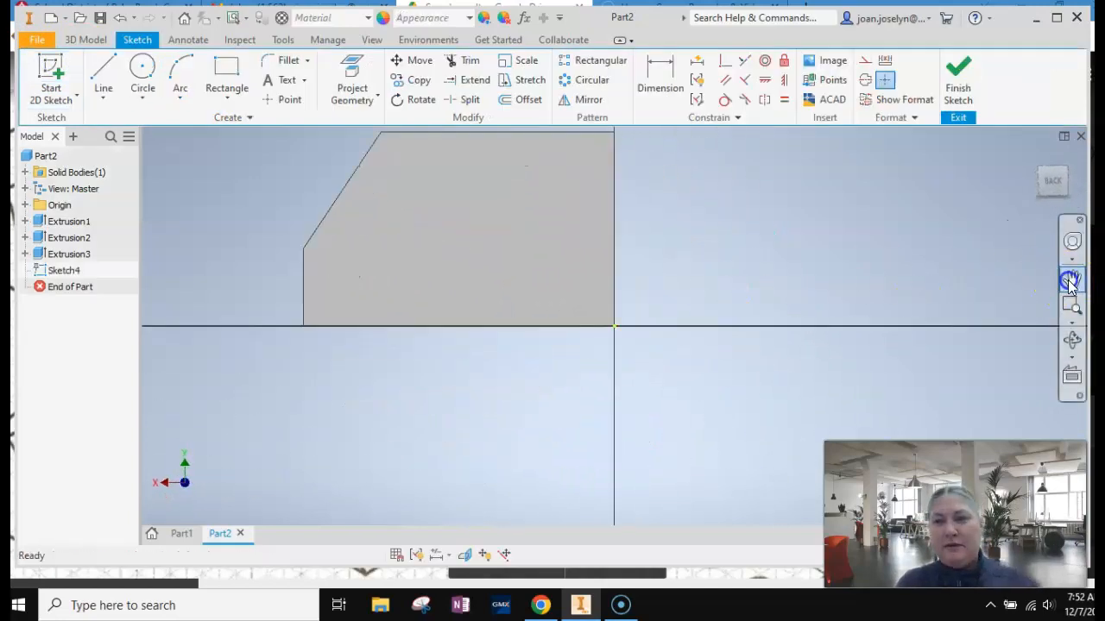
pyautogui.moveTo(489, 216)
pyautogui.mouseDown()
pyautogui.moveTo(529, 337)
pyautogui.moveTo(554, 310)
pyautogui.mouseUp()
pyautogui.scroll(-2, 530, 336)
pyautogui.press('Escape')
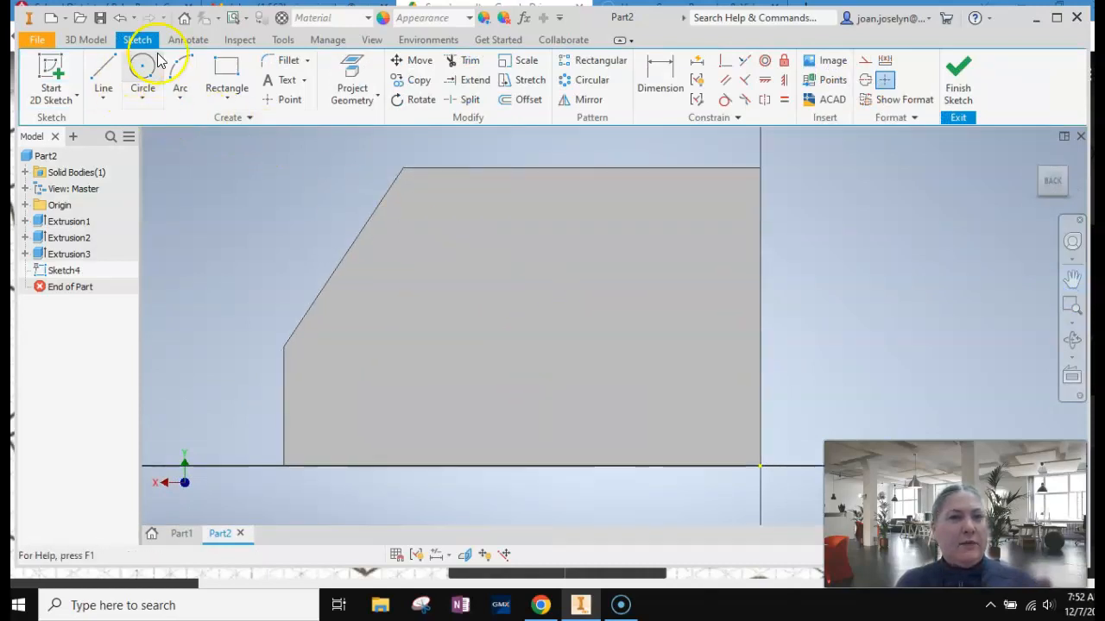
# Draw a rectangle .5 in wide and .75 in high downward from the face's top edge, consulting the shape sheet for its size.
pyautogui.click(225, 69)
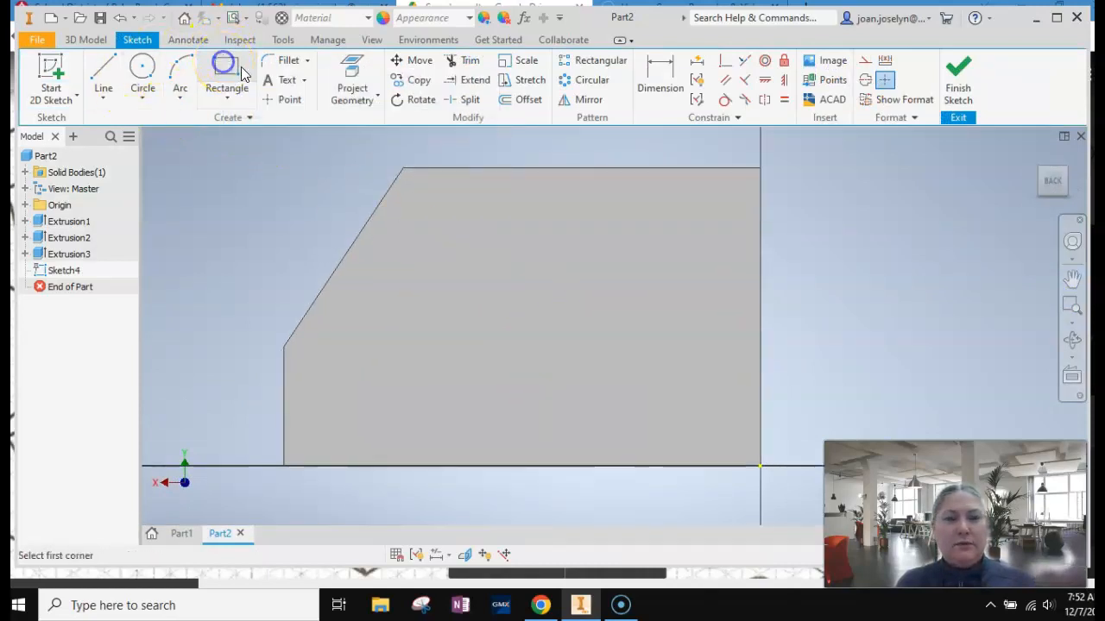
pyautogui.click(516, 168)
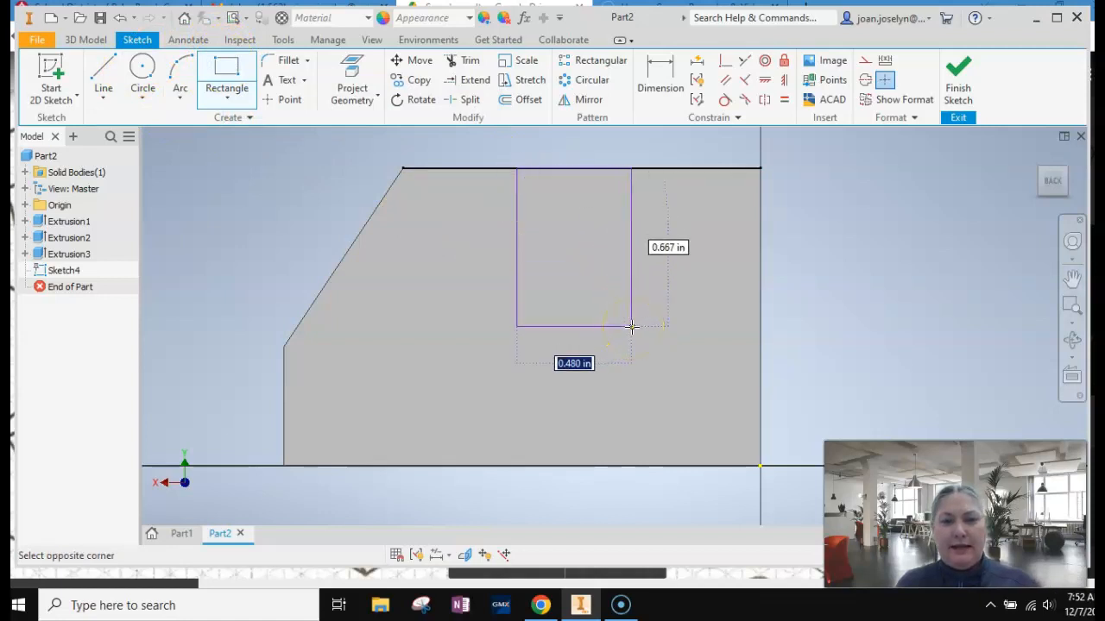
pyautogui.click(631, 505)
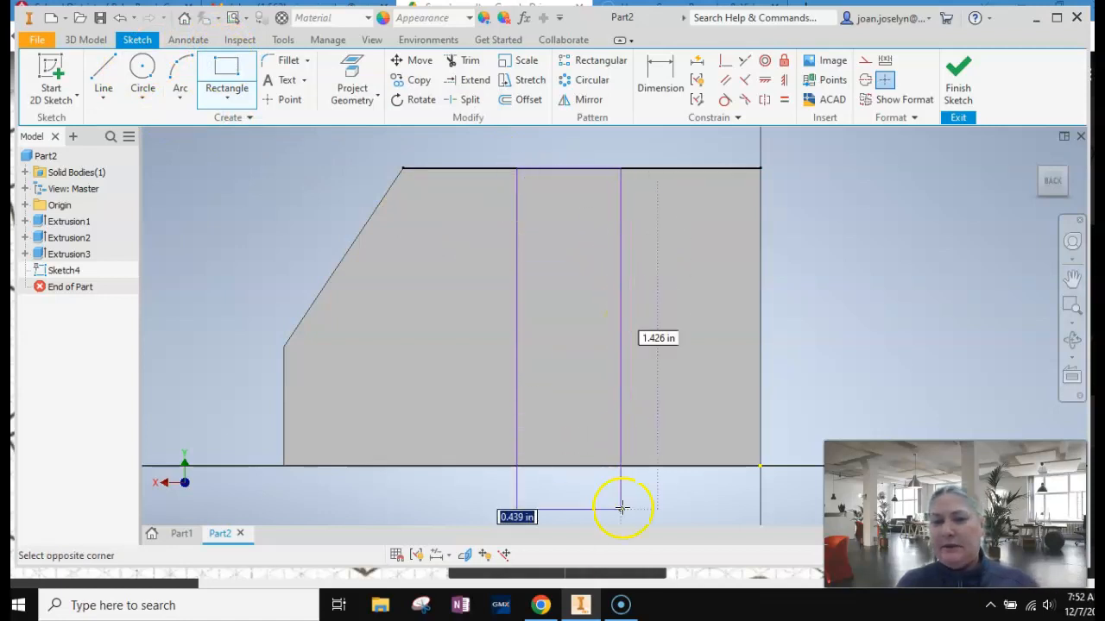
pyautogui.click(540, 606)
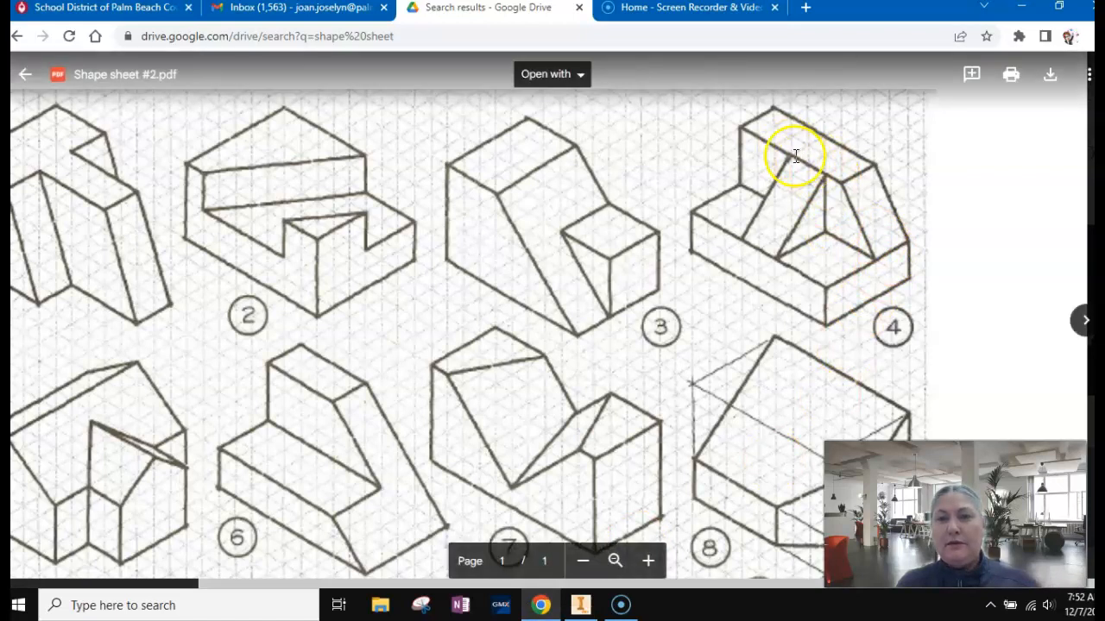
pyautogui.click(580, 605)
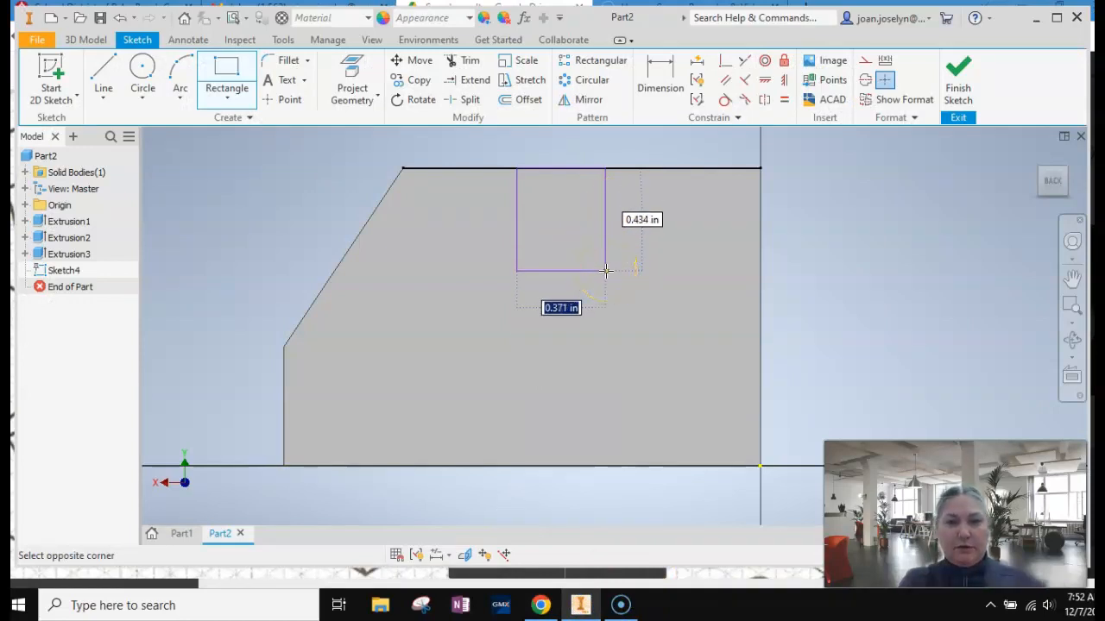
pyautogui.write('.5')
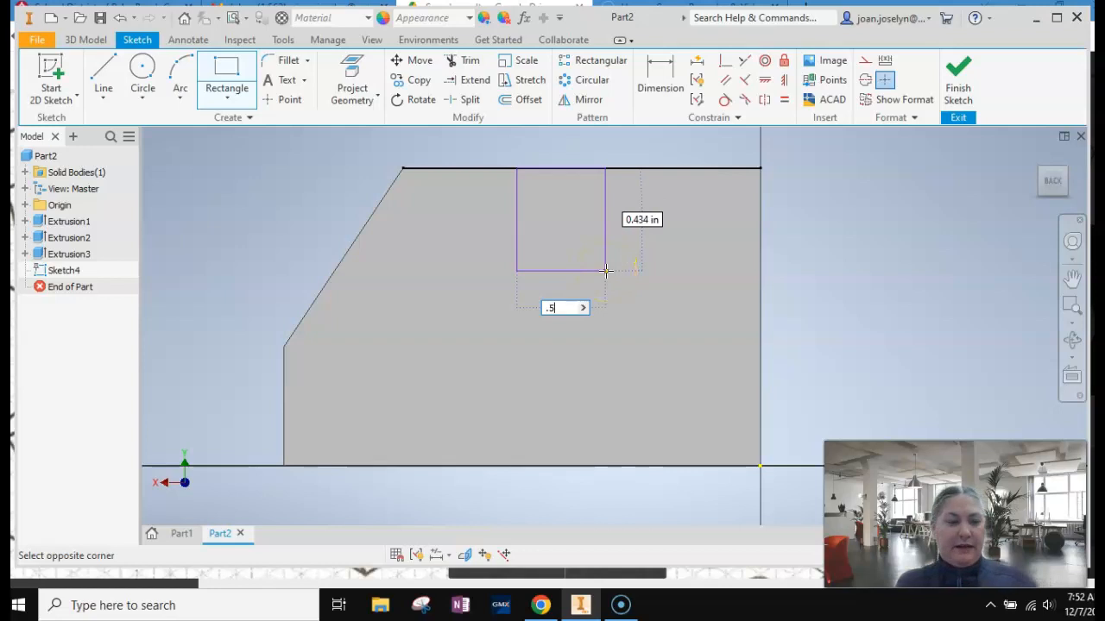
pyautogui.press('Tab')
pyautogui.write('.7')
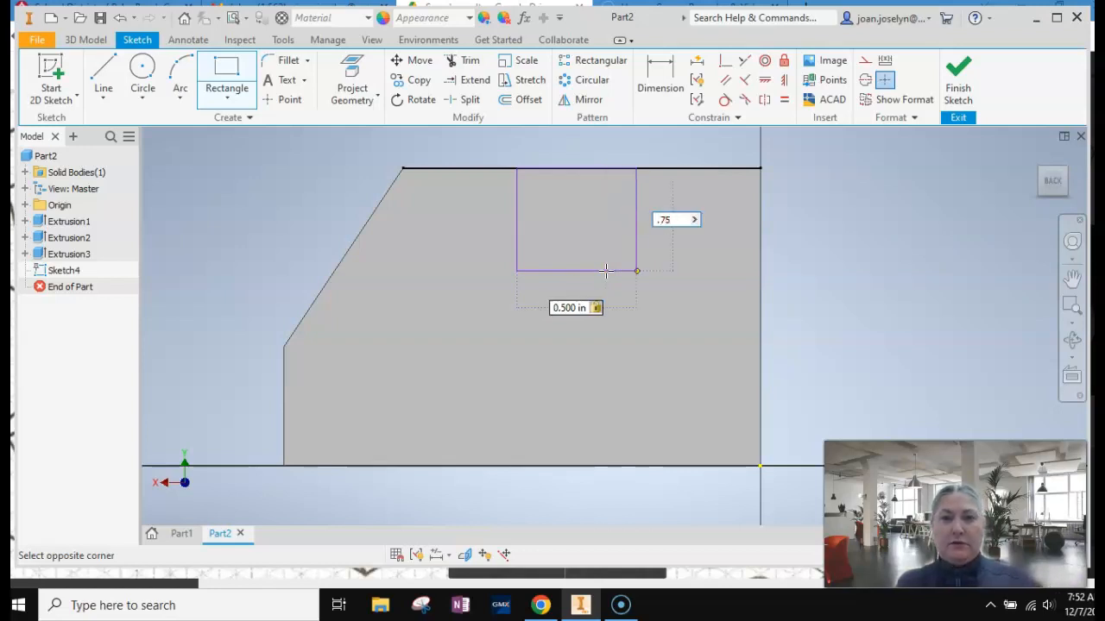
pyautogui.write('5')
pyautogui.press('Return')
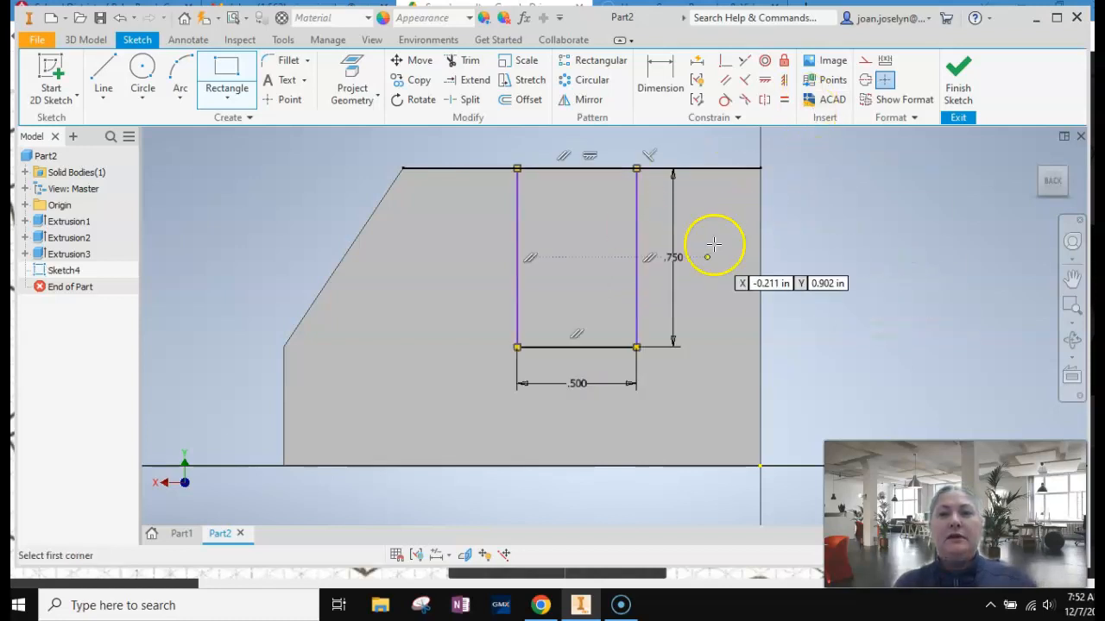
# Check shape 4 on the sheet and dimension the rectangle's right side .75 in from the face's right vertical edge.
pyautogui.click(540, 605)
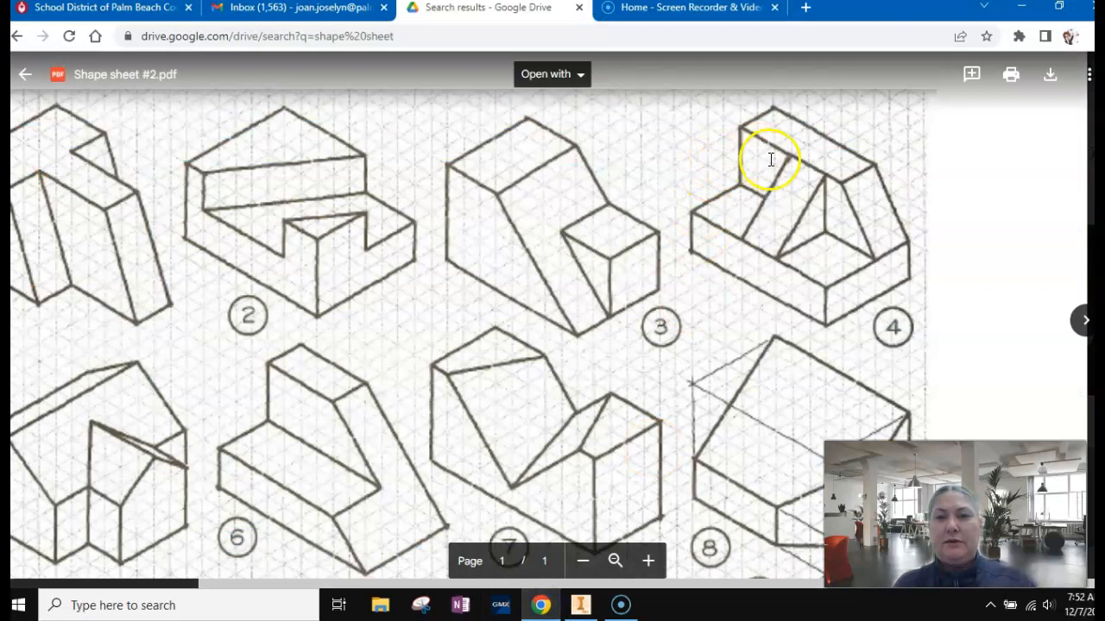
pyautogui.click(573, 608)
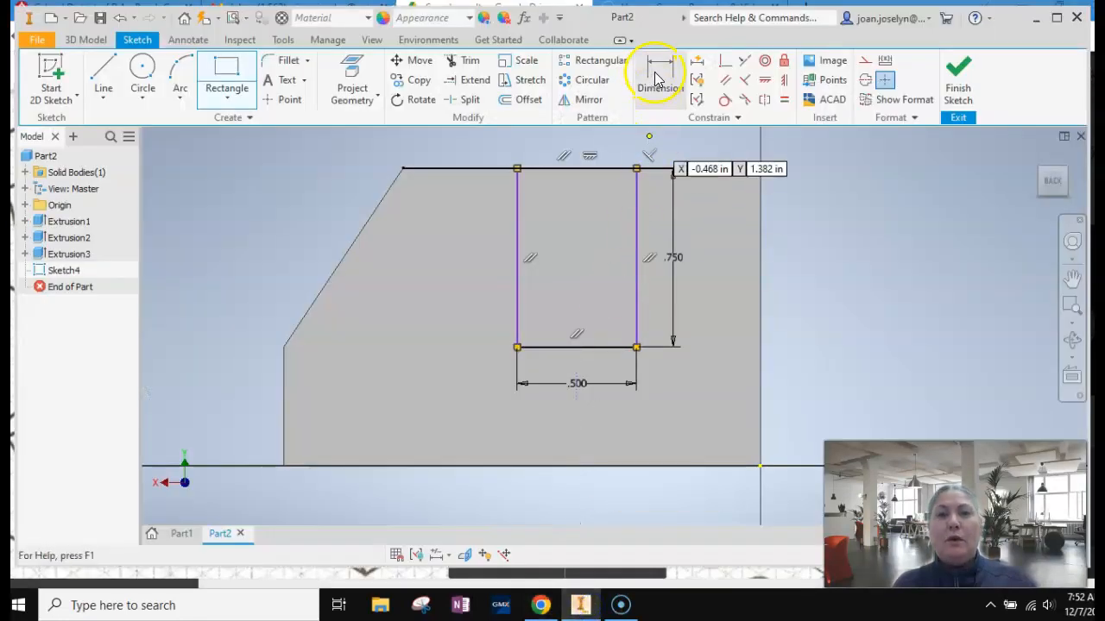
pyautogui.click(656, 79)
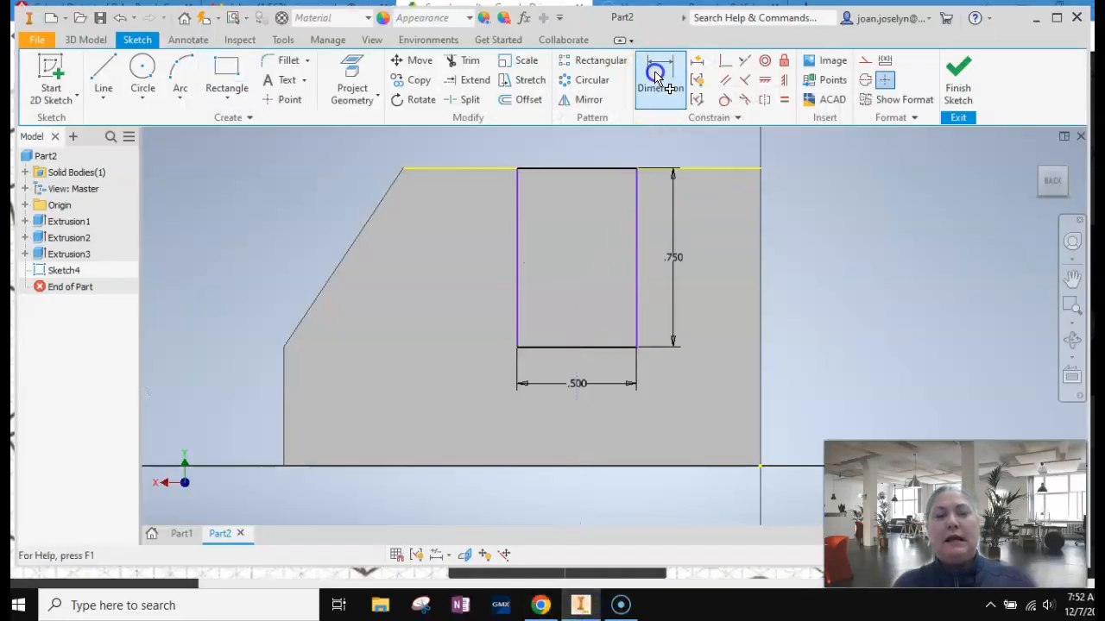
pyautogui.click(637, 252)
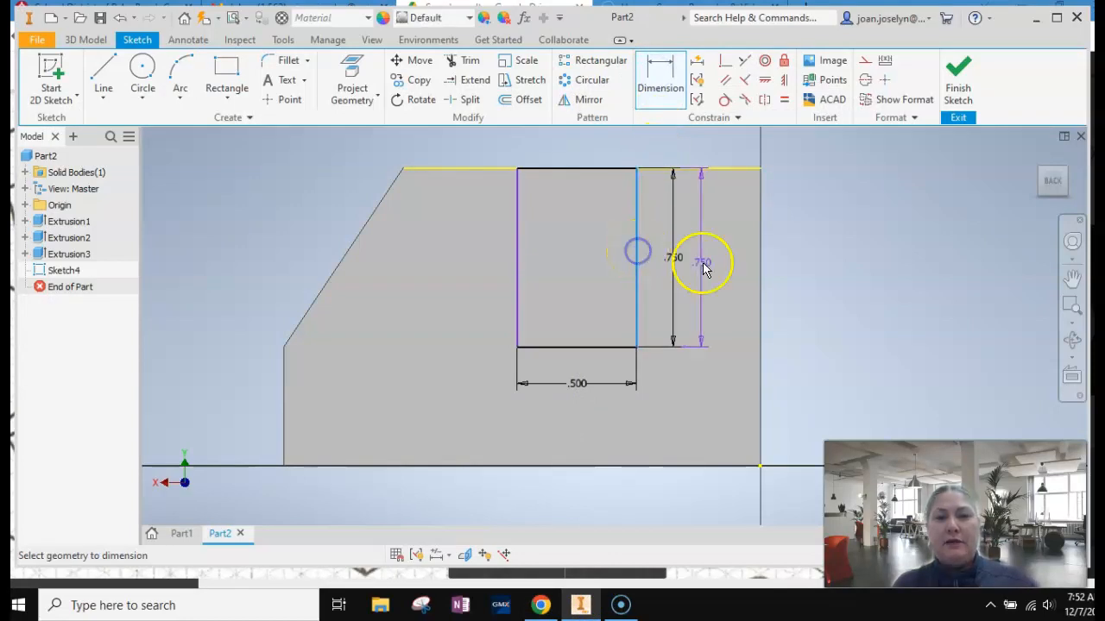
pyautogui.click(759, 273)
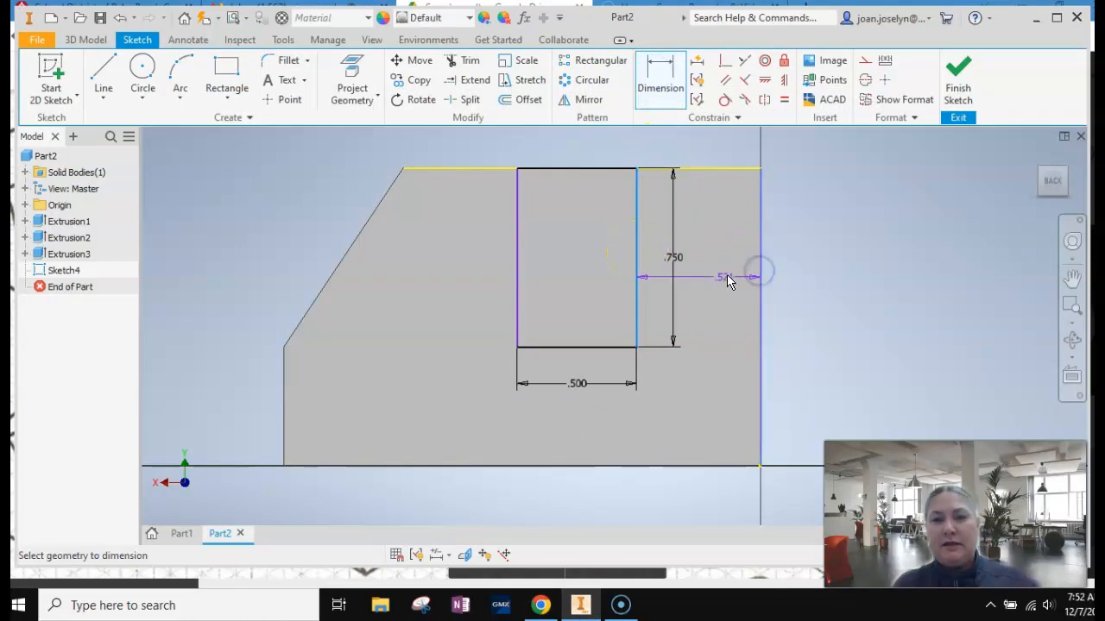
pyautogui.click(712, 294)
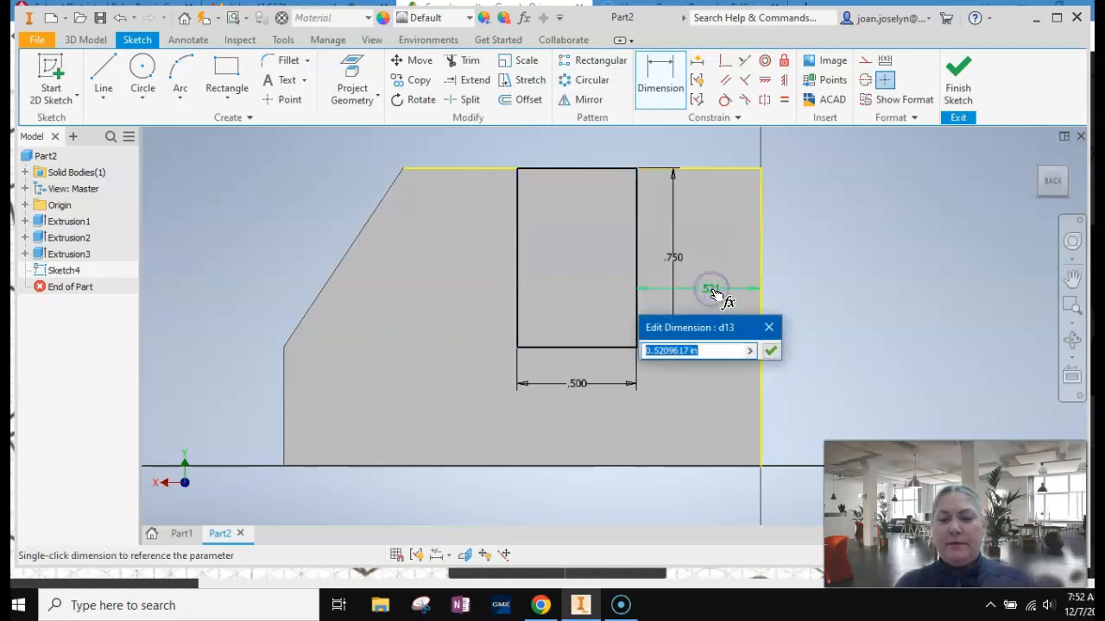
pyautogui.write('.75')
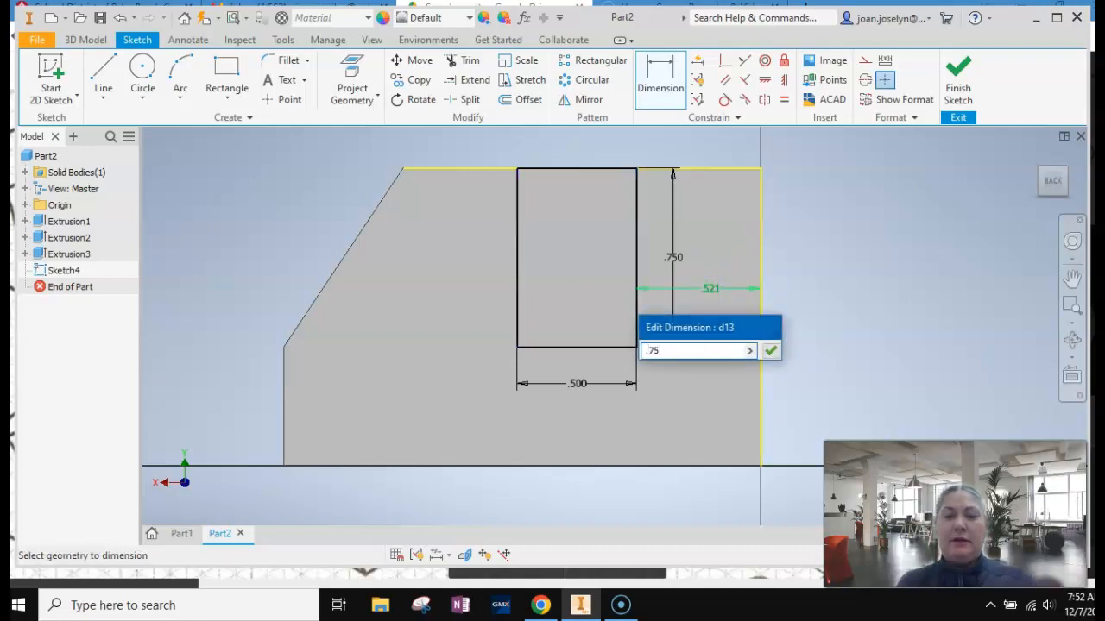
pyautogui.press('Return')
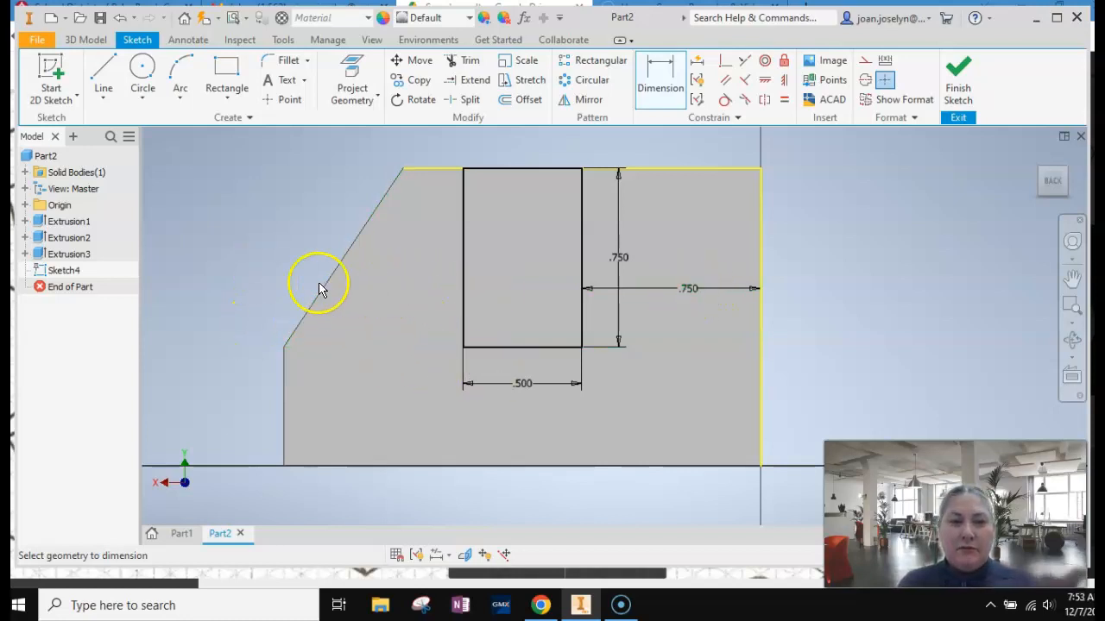
# Check the distance from the rectangle's left side to the face's left edge, and move the horizontal .75 in dimension below the rectangle's bottom line.
pyautogui.click(462, 334)
pyautogui.click(285, 373)
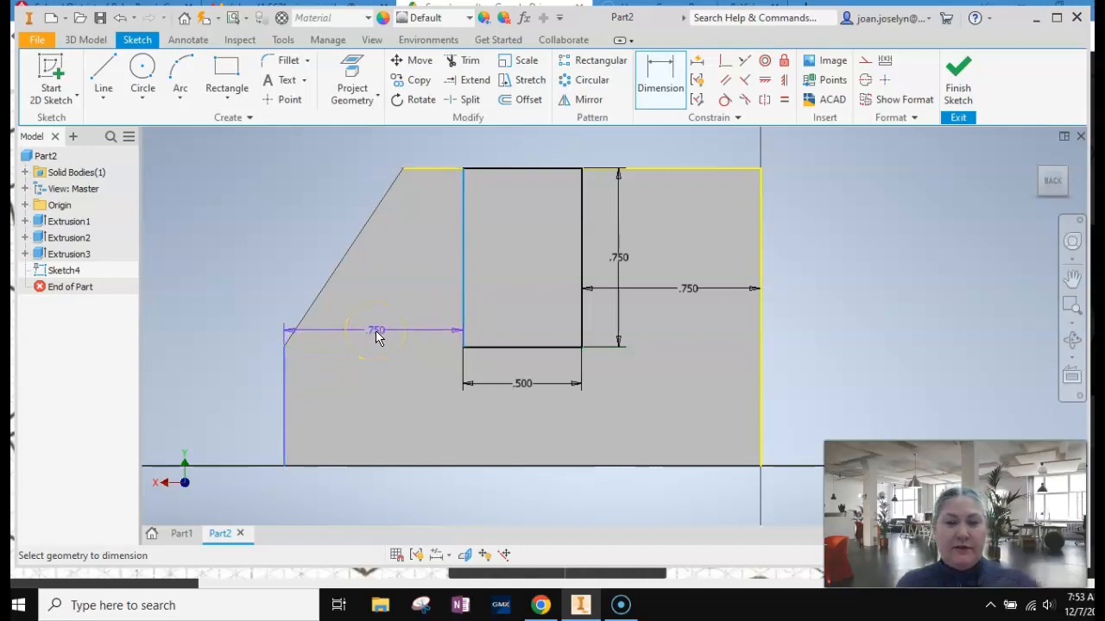
pyautogui.press('Escape')
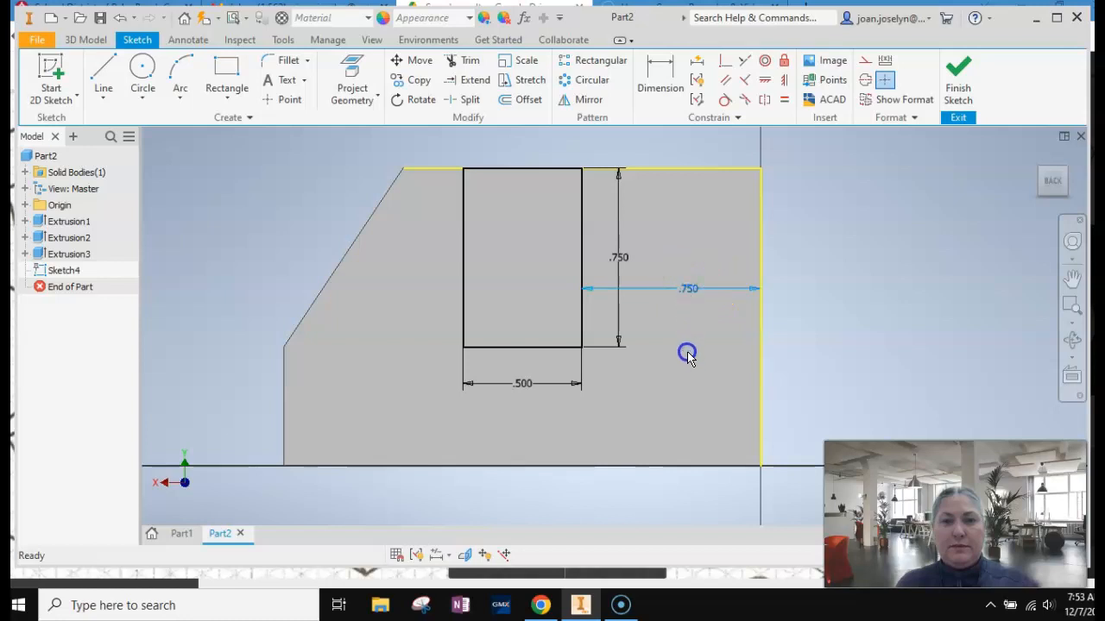
pyautogui.moveTo(699, 292); pyautogui.dragTo(687, 363)
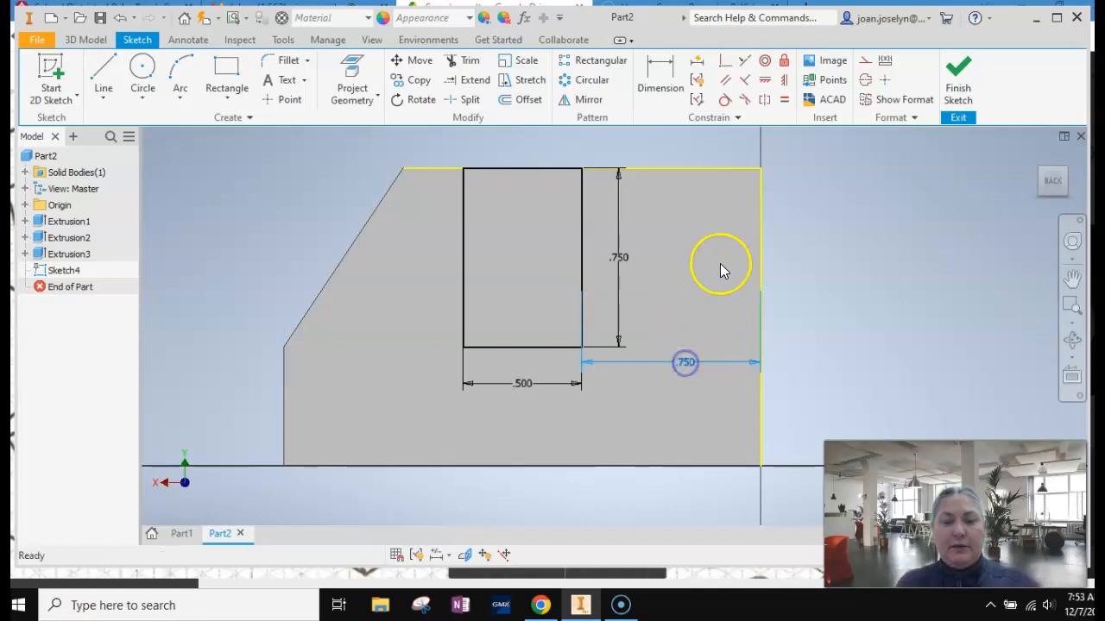
# Finish the sketch, return to the home view, and extrude the rectangle 1.250 in toward the front as a join.
pyautogui.click(959, 74)
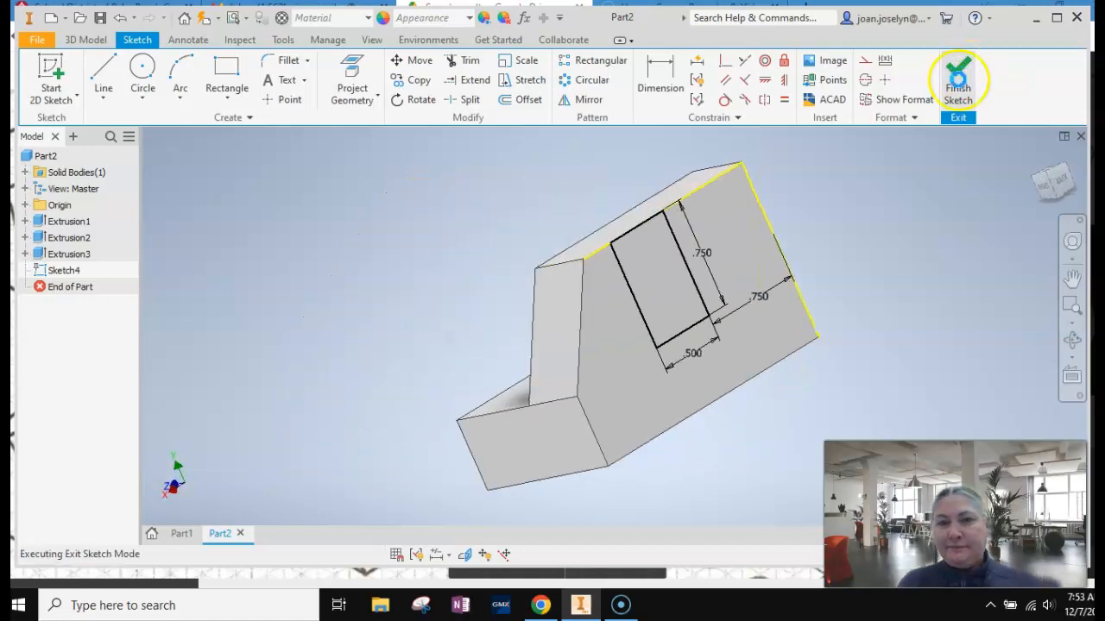
pyautogui.click(1037, 157)
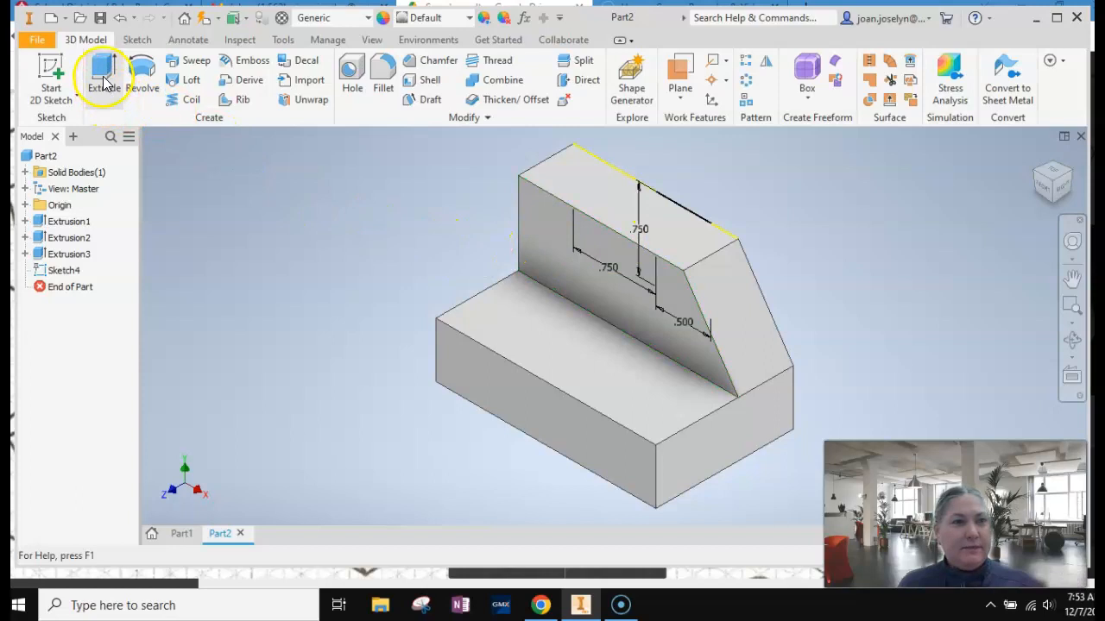
pyautogui.click(103, 83)
pyautogui.moveTo(875, 144)
pyautogui.mouseDown()
pyautogui.moveTo(734, 202)
pyautogui.moveTo(565, 299)
pyautogui.mouseUp()
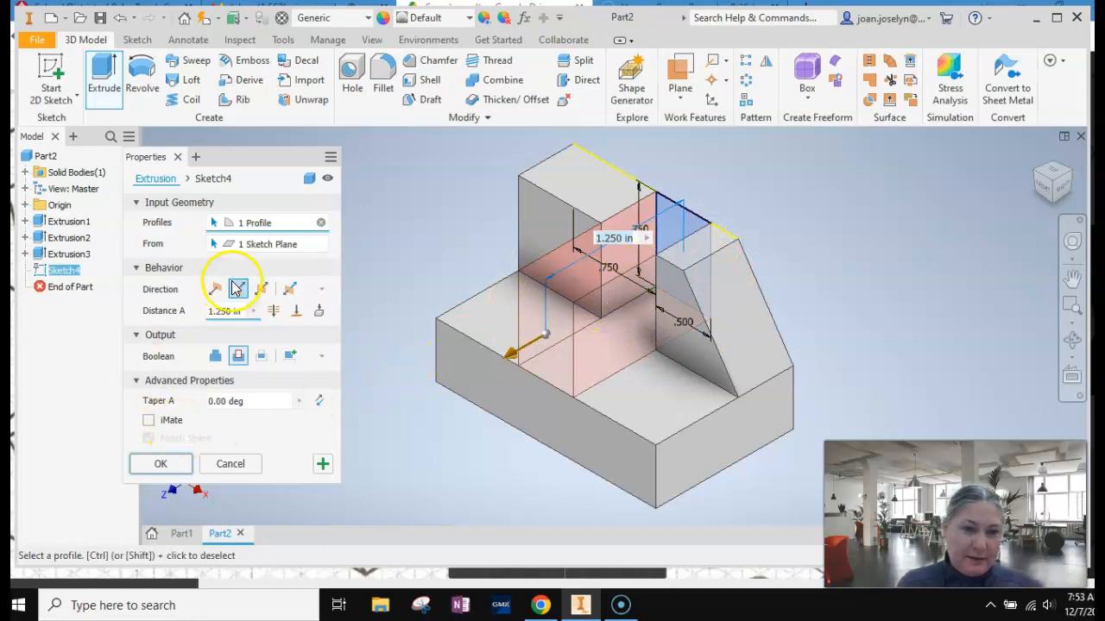
pyautogui.click(217, 361)
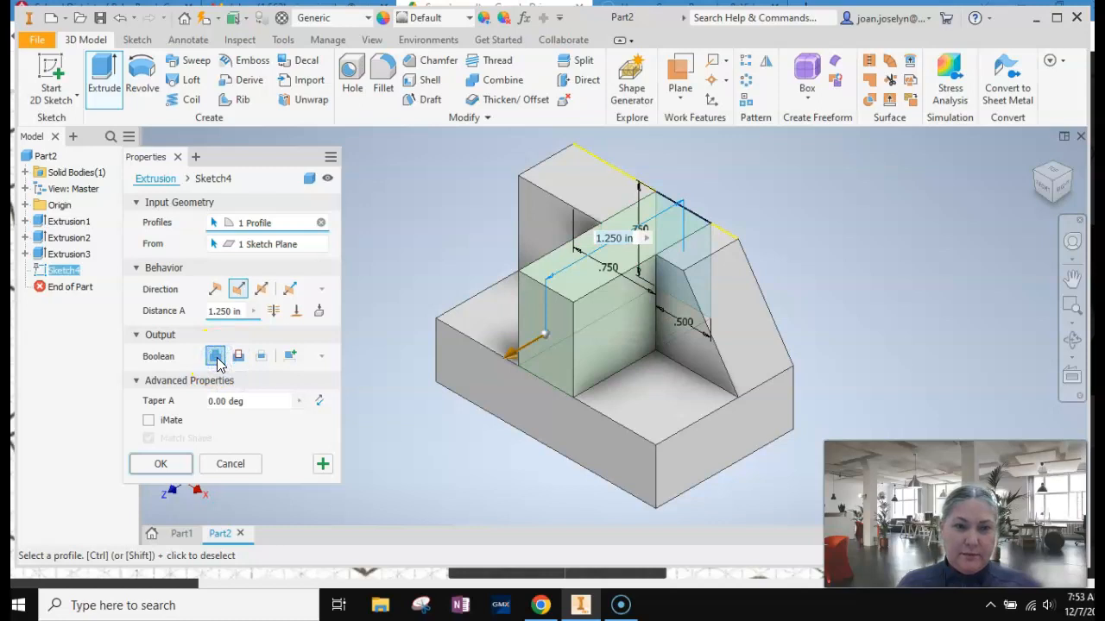
pyautogui.click(161, 464)
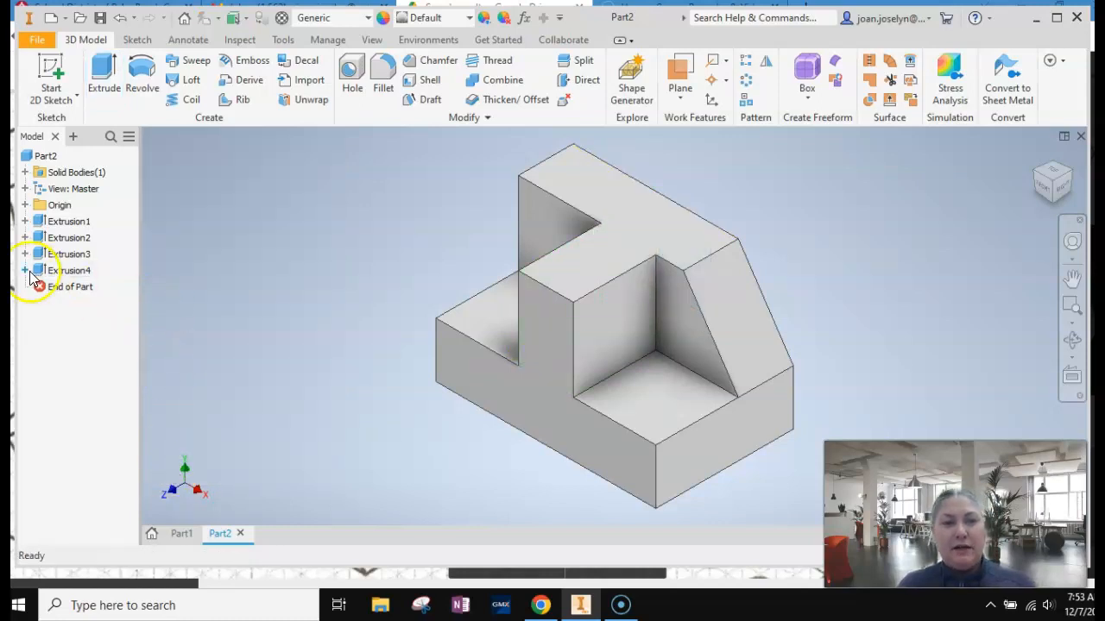
# Open the central block's extrusion for editing, review its settings, and accept them.
pyautogui.click(80, 273)
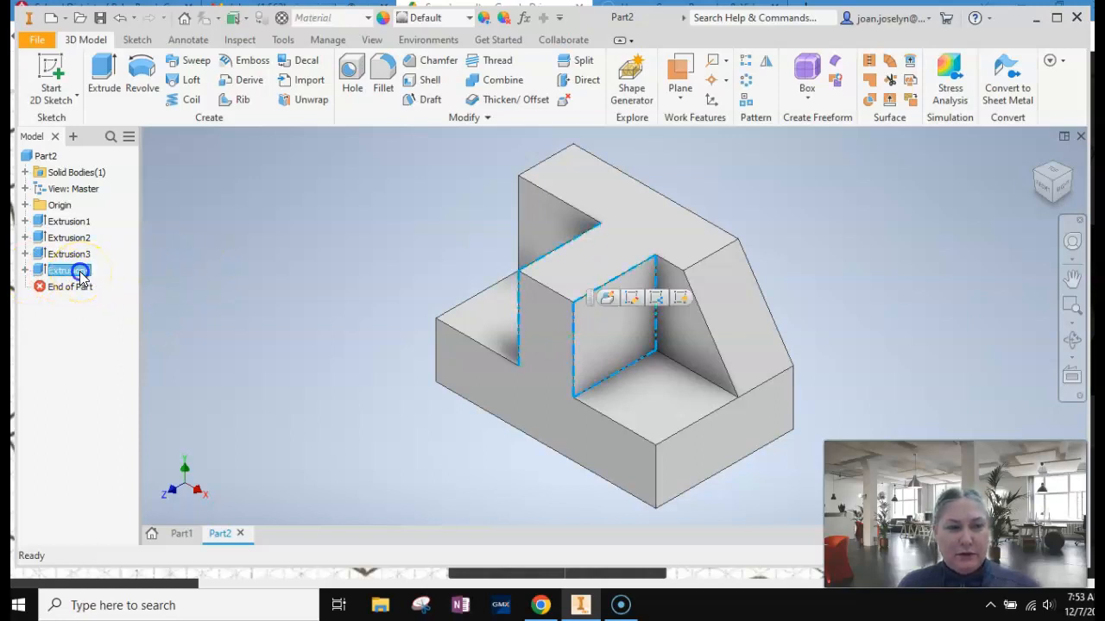
pyautogui.rightClick(80, 273)
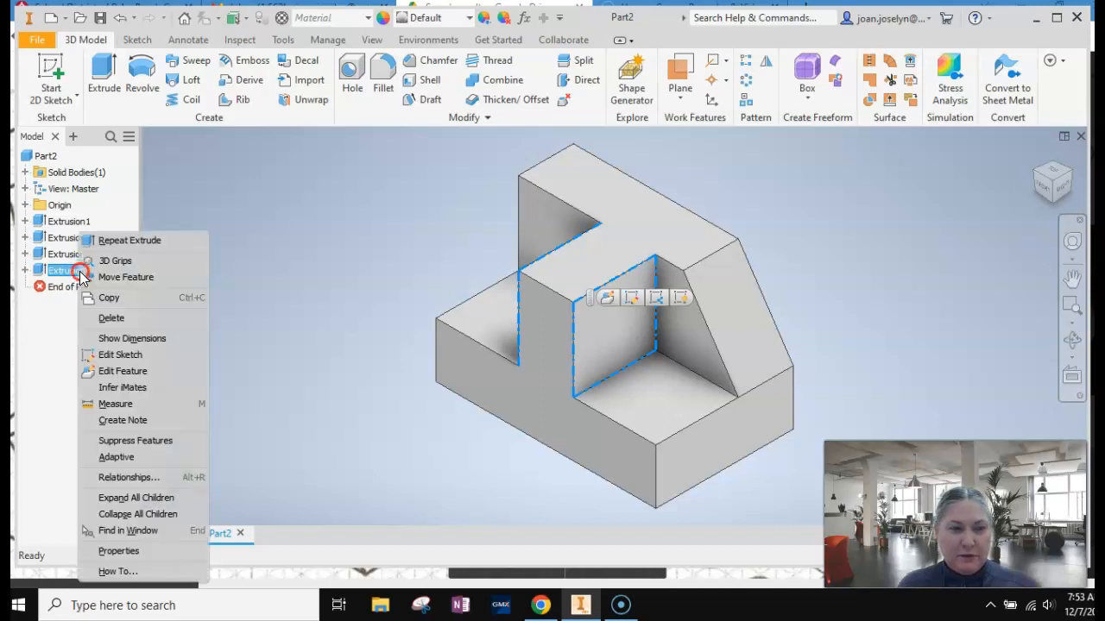
pyautogui.click(131, 380)
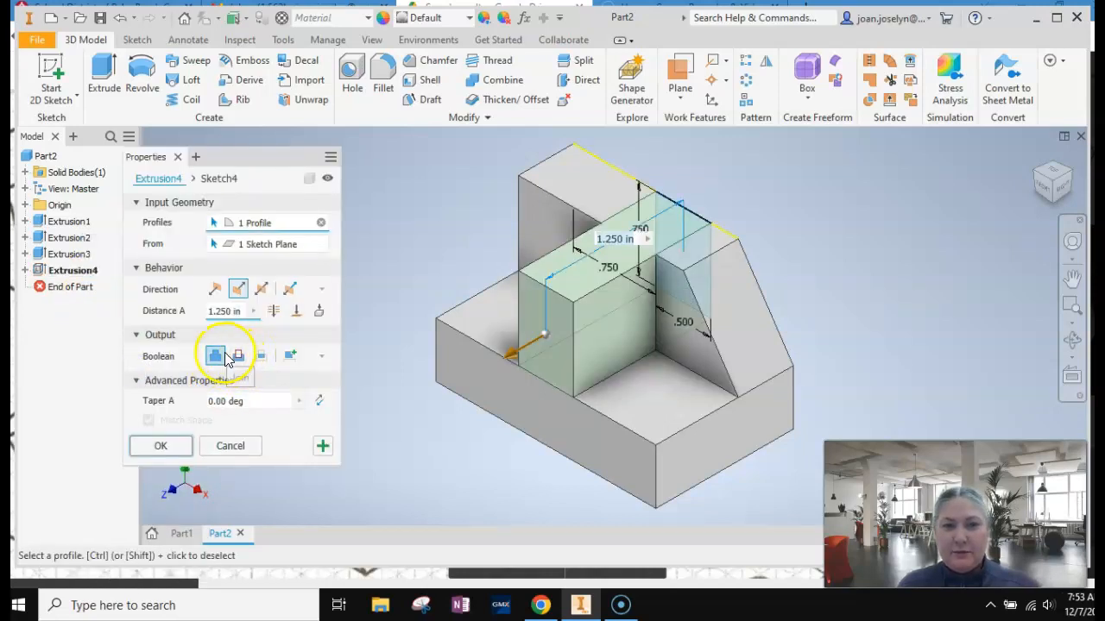
pyautogui.click(181, 447)
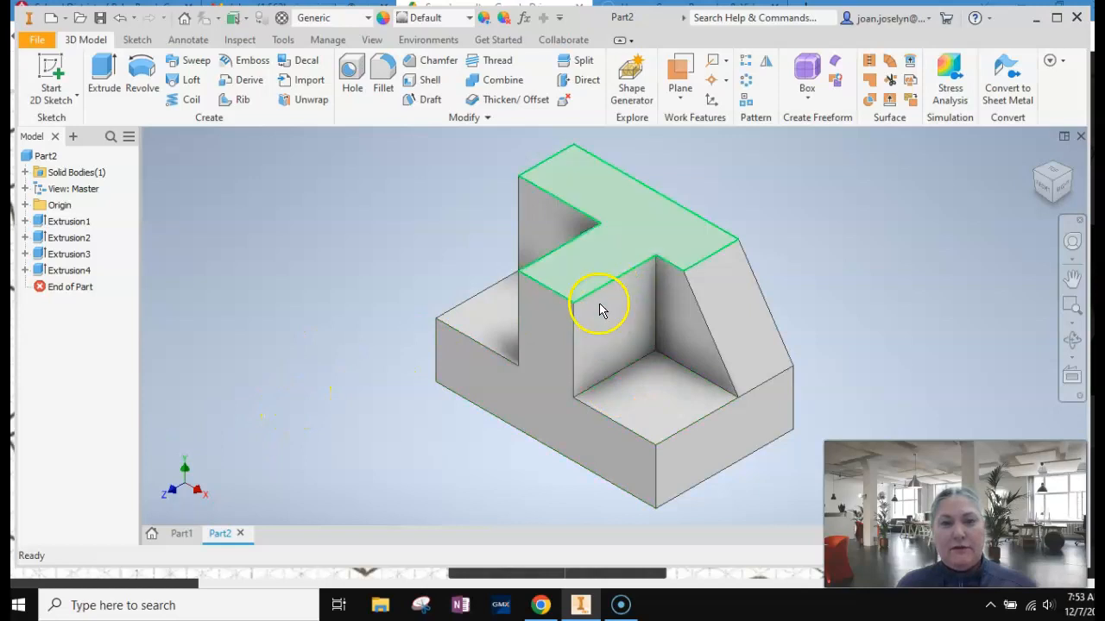
# Start a sketch on the central block's right side face and check the block's slope in shape 4 on the sheet.
pyautogui.click(72, 76)
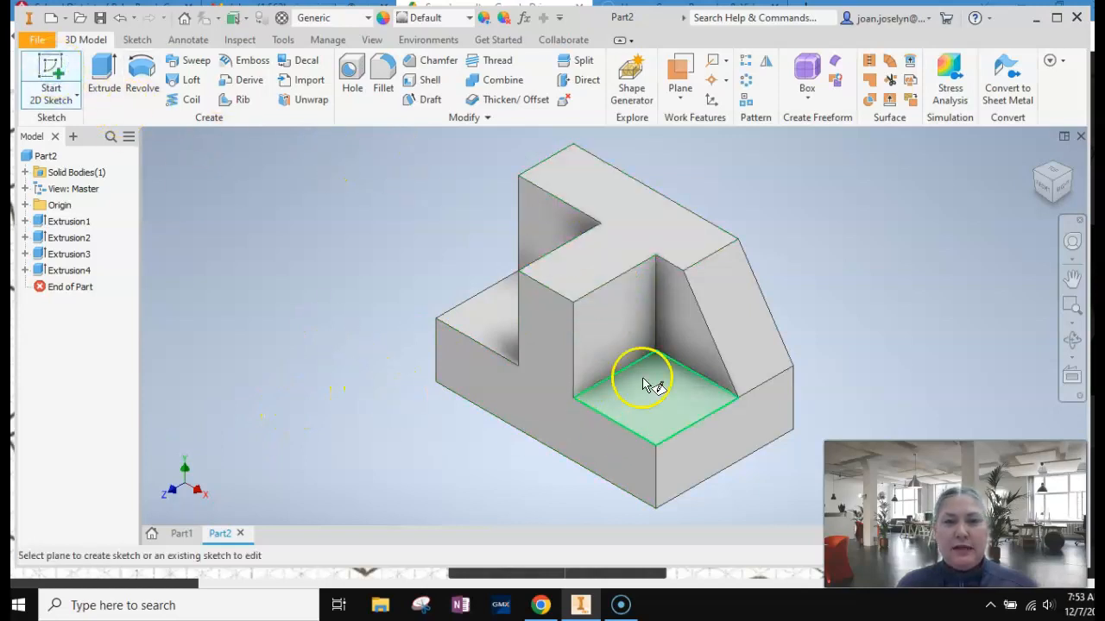
pyautogui.click(612, 310)
pyautogui.click(1072, 278)
pyautogui.moveTo(747, 209); pyautogui.dragTo(599, 325)
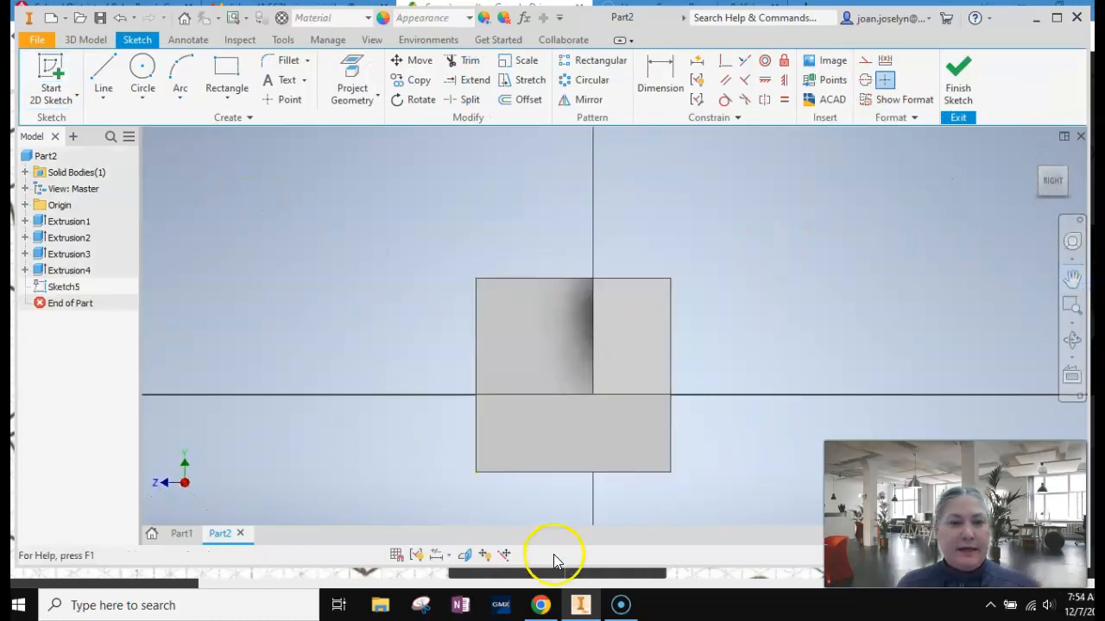
pyautogui.click(553, 610)
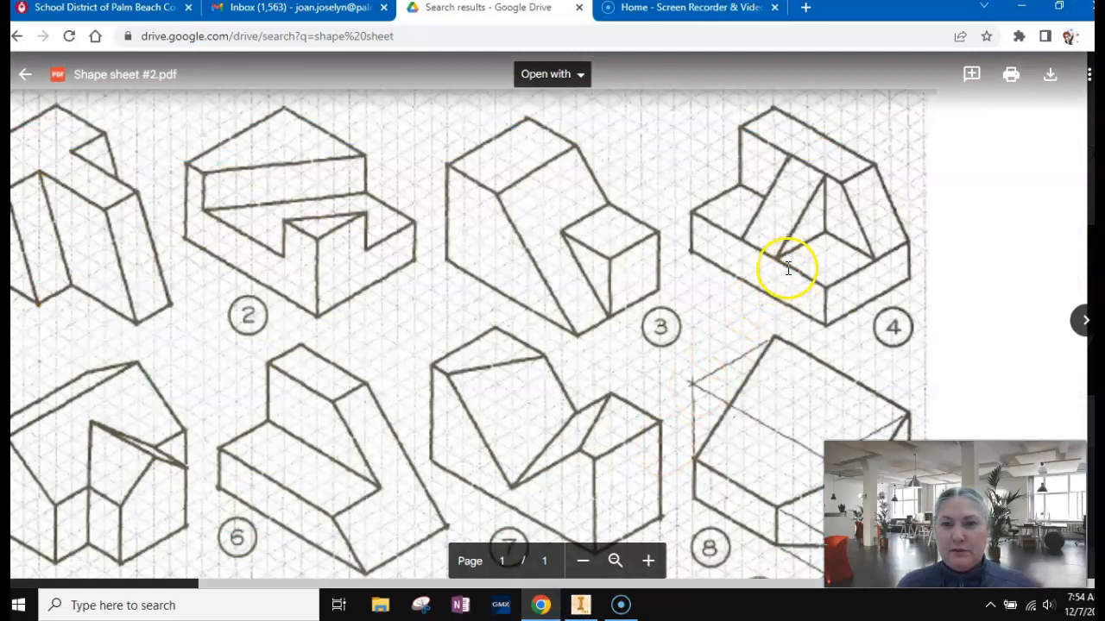
pyautogui.click(581, 605)
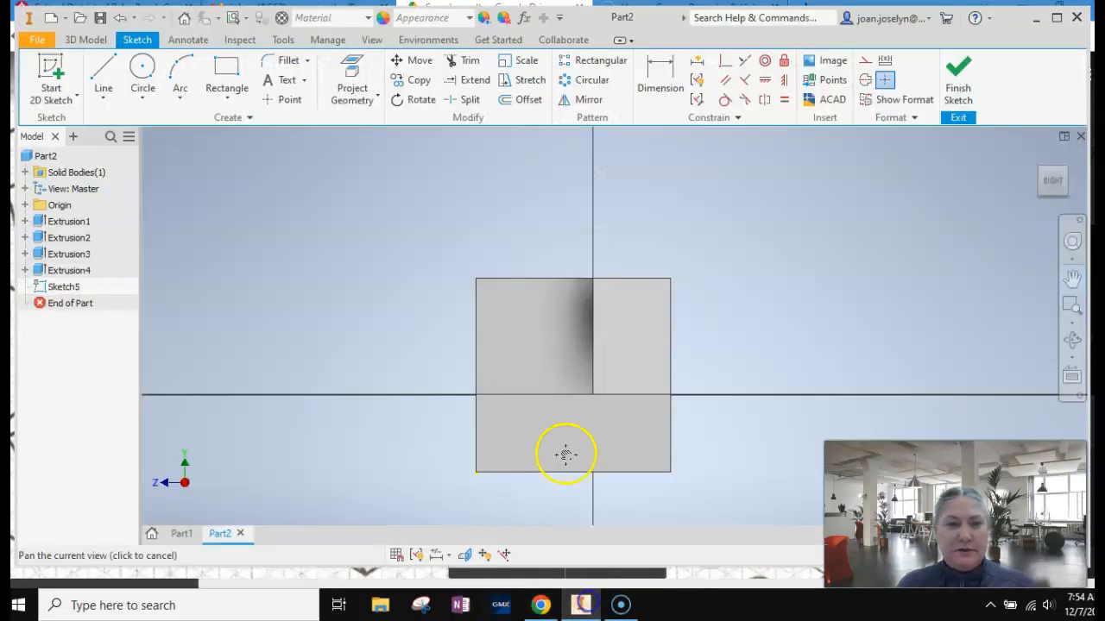
# Draw a closed triangle on the face, with a 45° diagonal from the lower front corner to the upper back corner, enclosing the upper front corner.
pyautogui.click(103, 71)
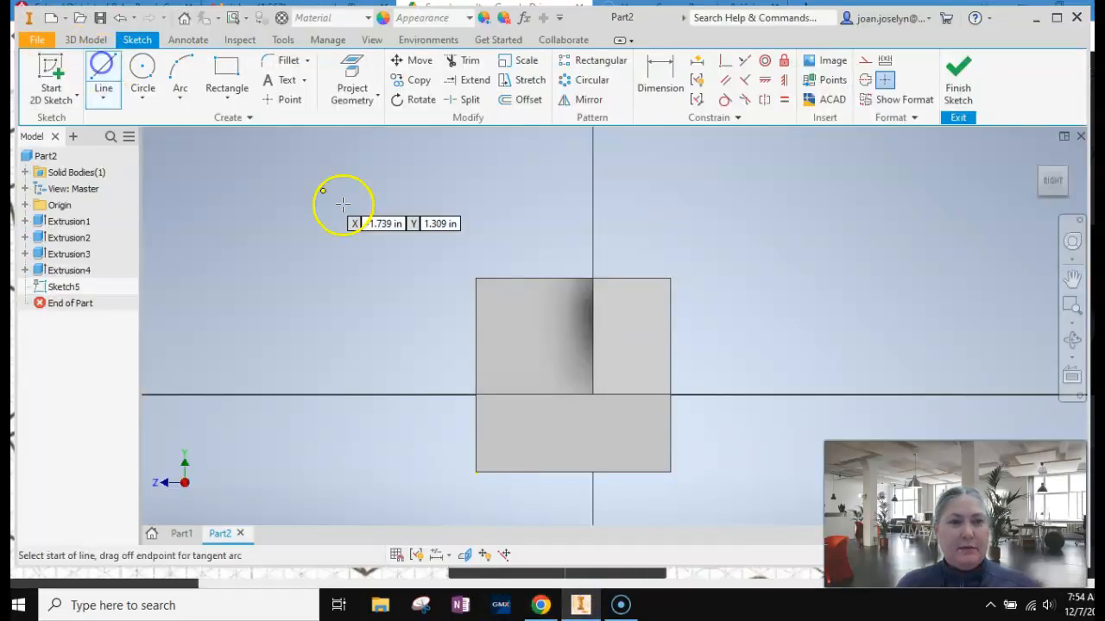
pyautogui.scroll(3, 414, 284)
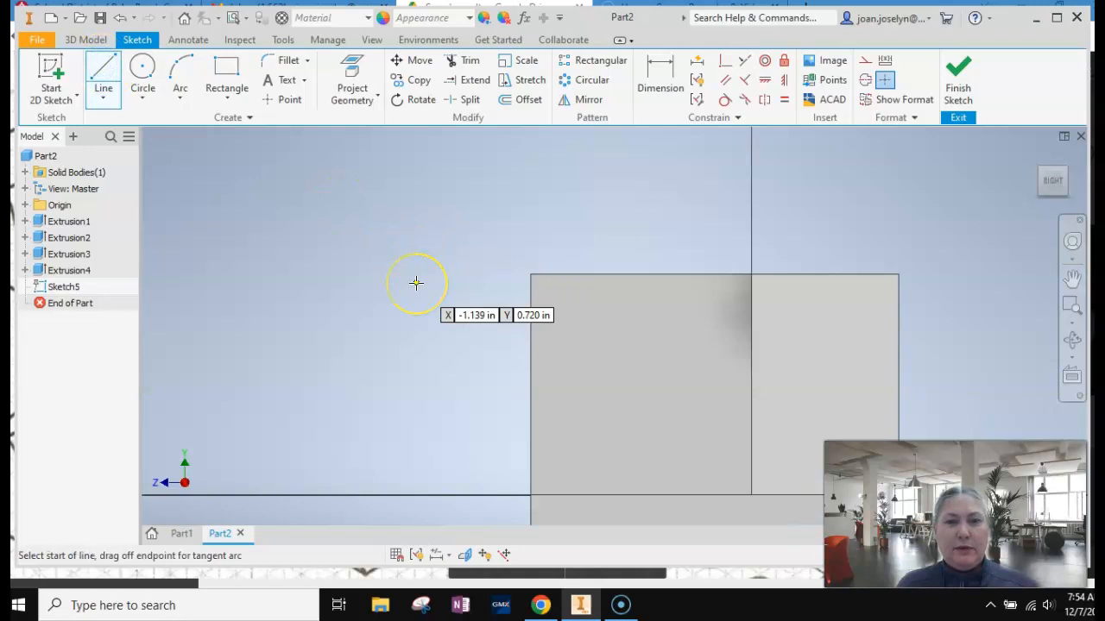
pyautogui.click(1071, 278)
pyautogui.moveTo(774, 370); pyautogui.dragTo(742, 294)
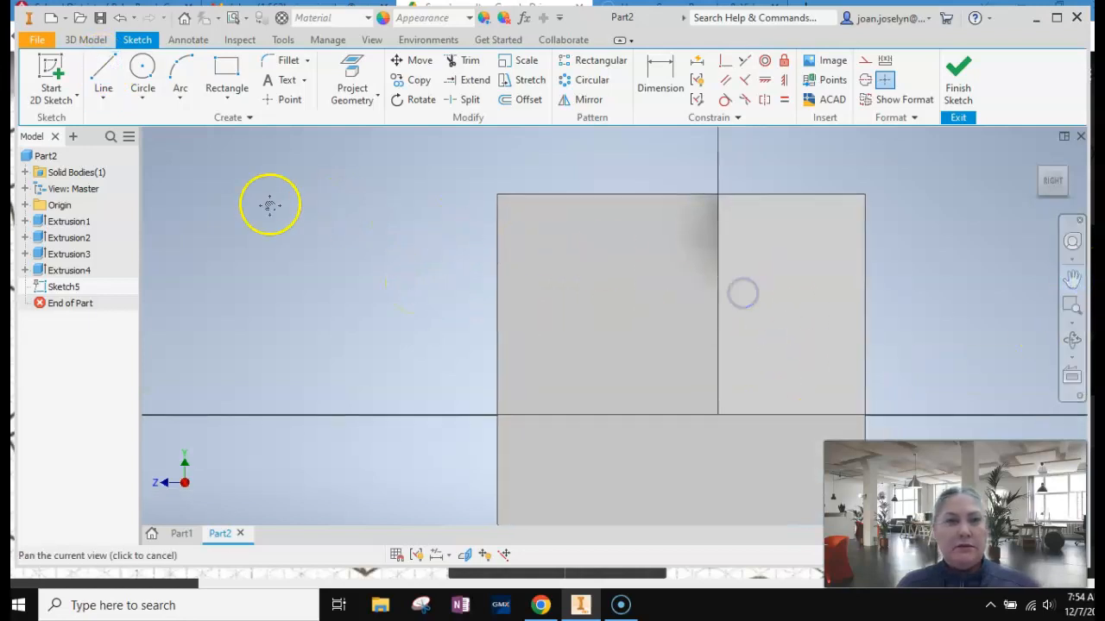
pyautogui.click(102, 73)
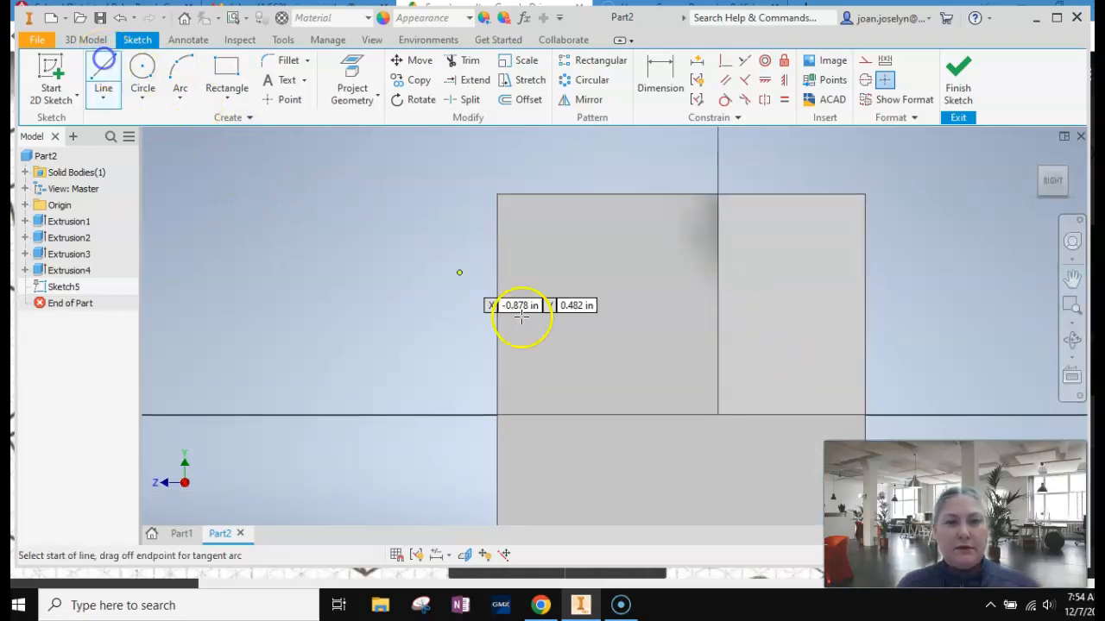
pyautogui.click(497, 415)
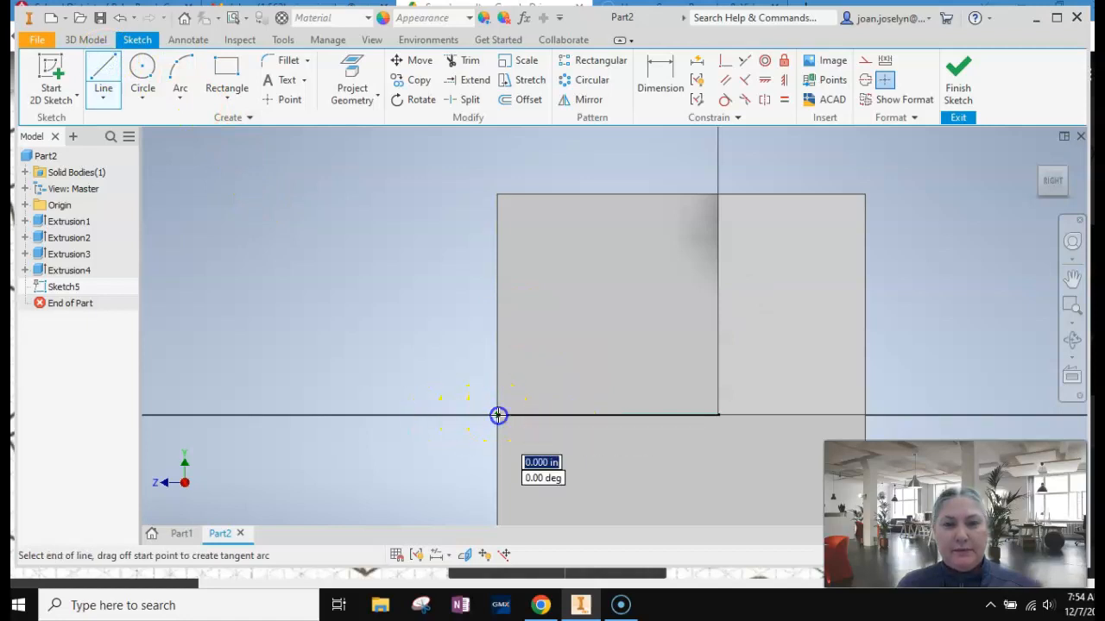
pyautogui.click(718, 194)
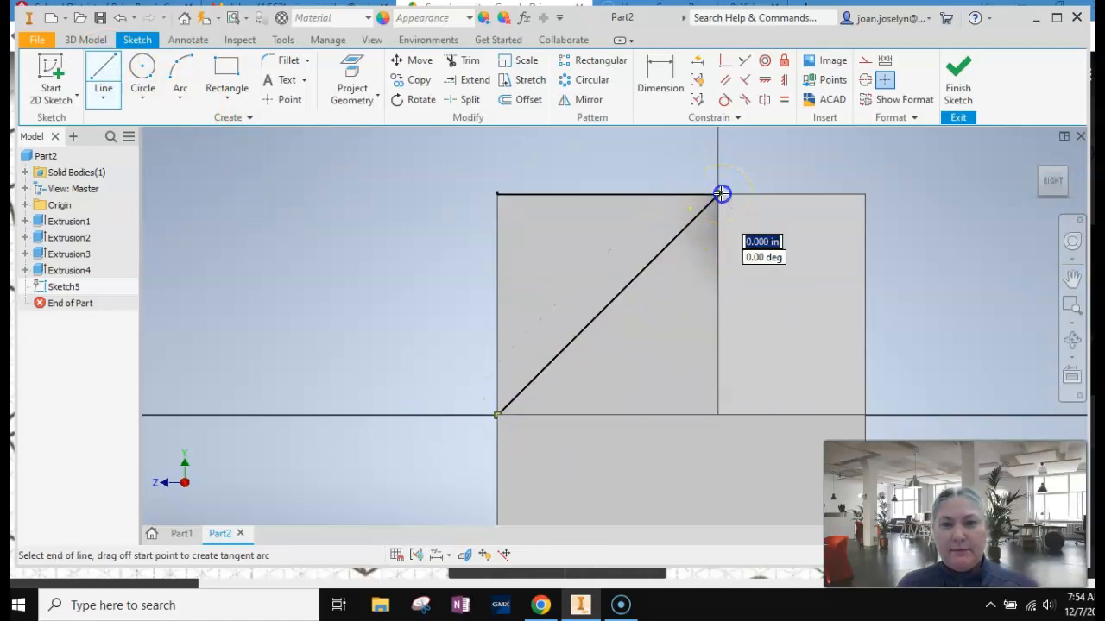
pyautogui.click(496, 194)
pyautogui.click(497, 415)
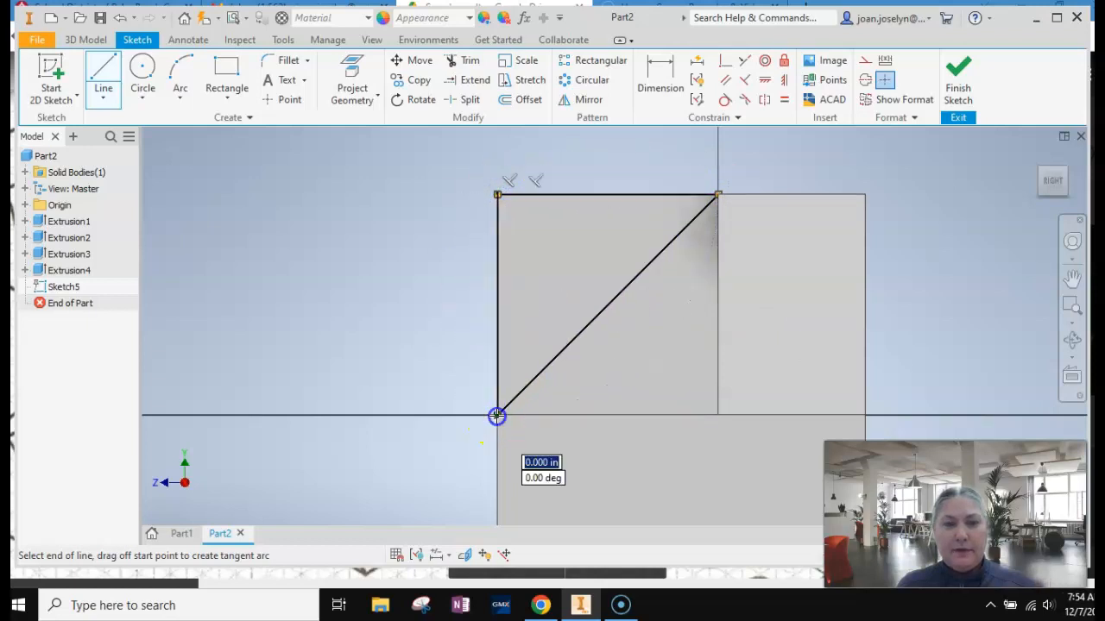
# Finish the sketch and extrude the triangle 1.8125 in back through the central block as a cut.
pyautogui.click(960, 78)
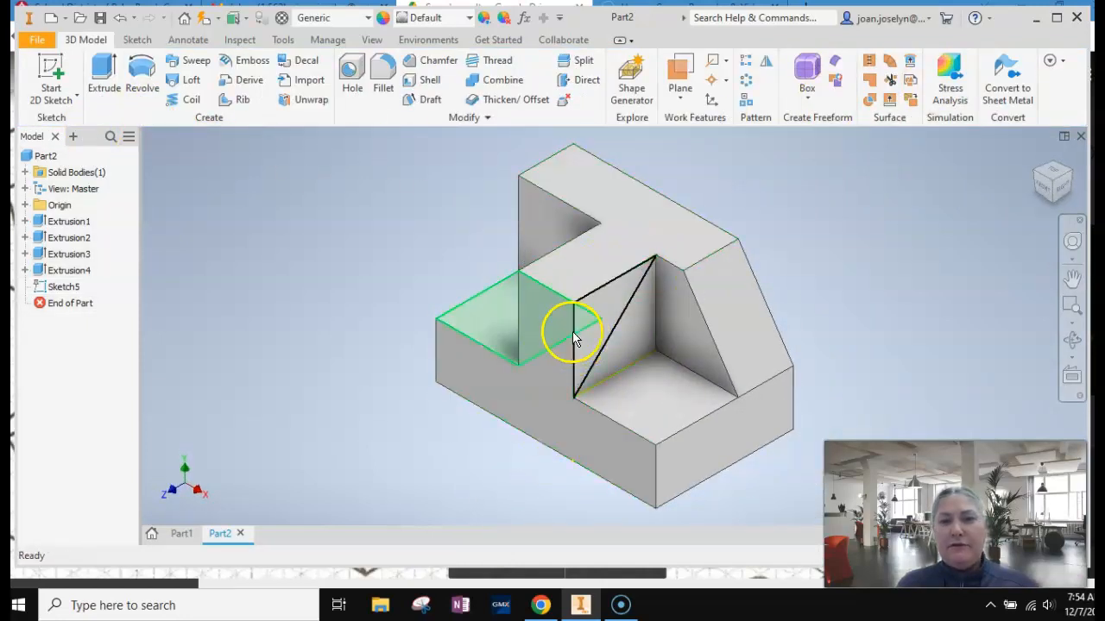
pyautogui.click(101, 74)
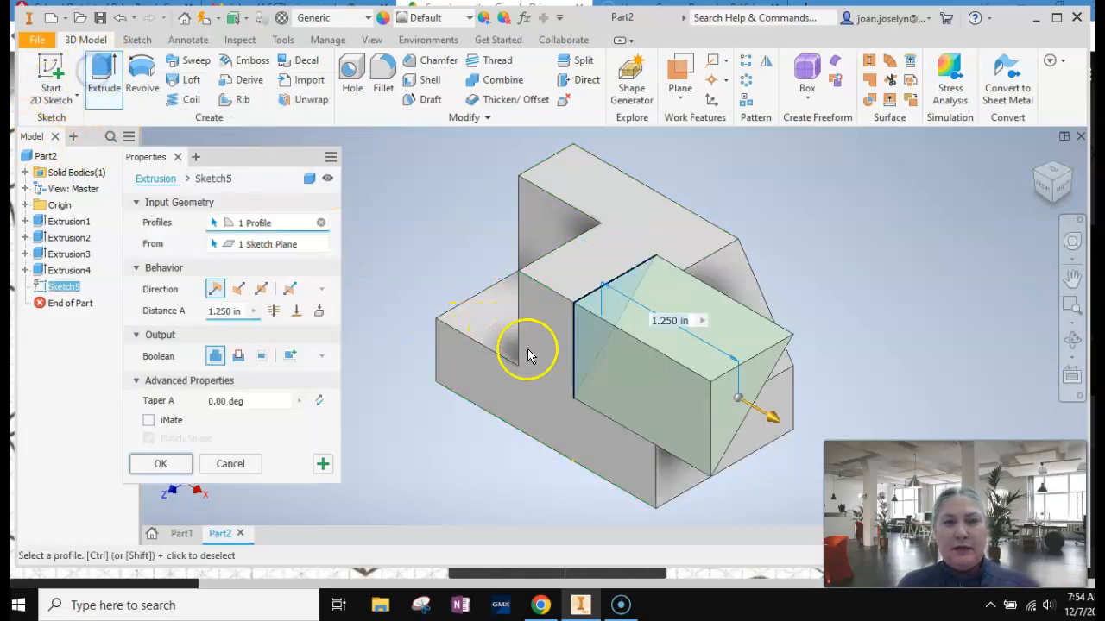
pyautogui.moveTo(777, 420); pyautogui.dragTo(420, 258)
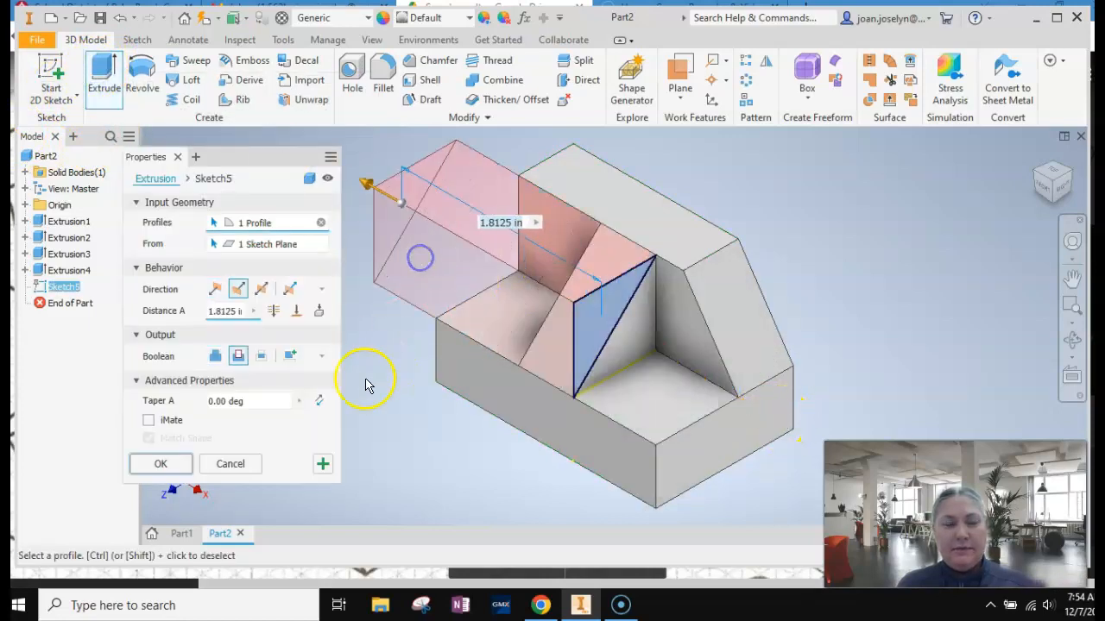
pyautogui.click(160, 466)
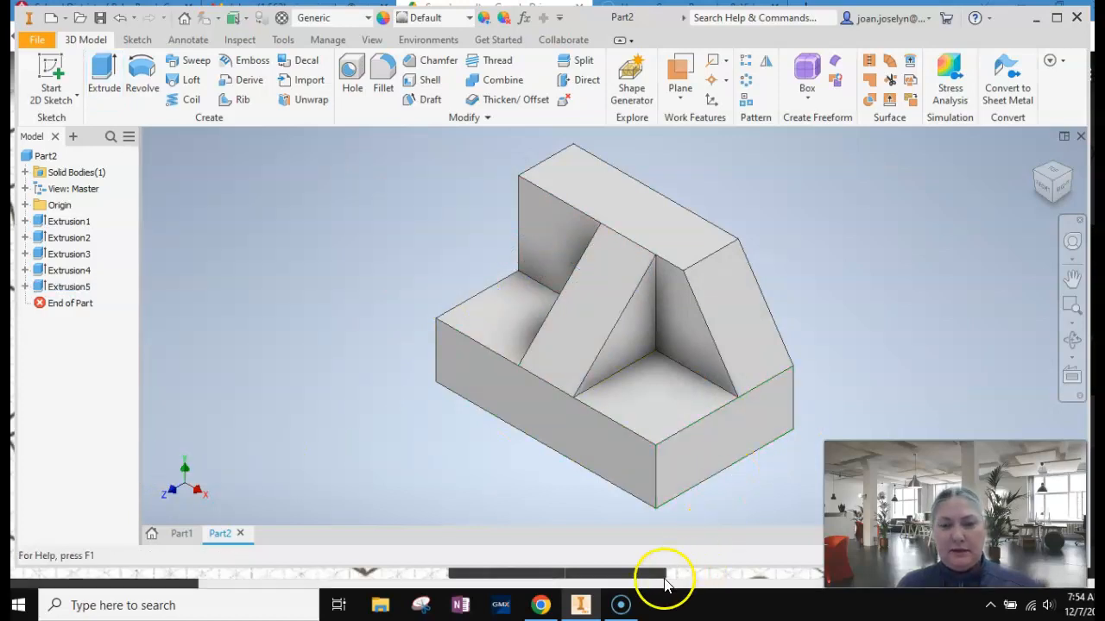
# Compare the finished part with shape 4 on the shape sheet and inspect the model.
pyautogui.click(542, 607)
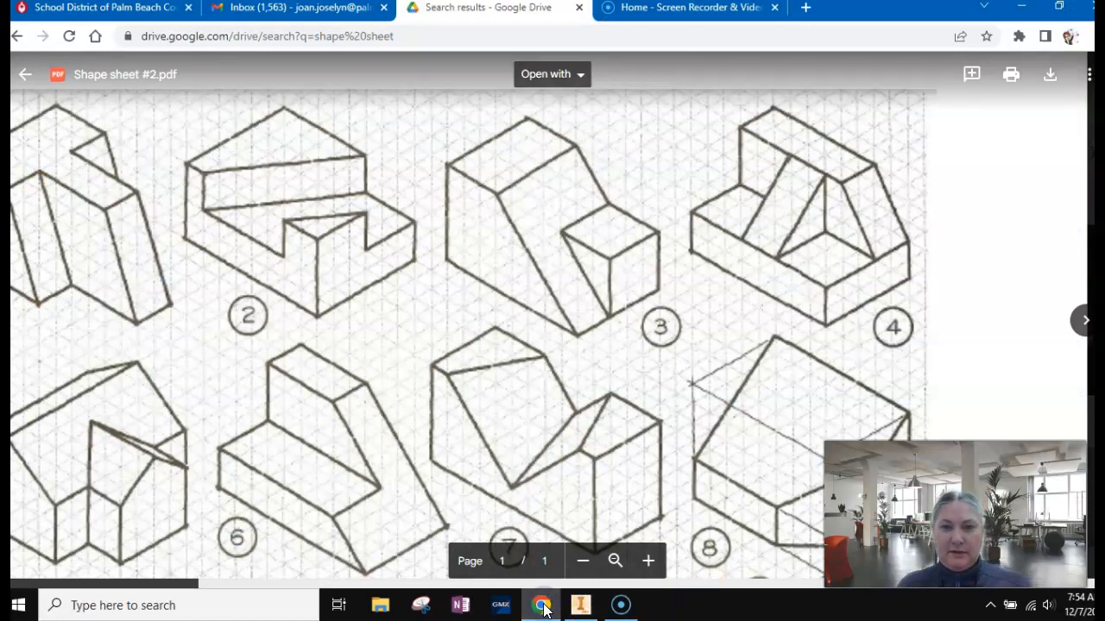
pyautogui.click(542, 606)
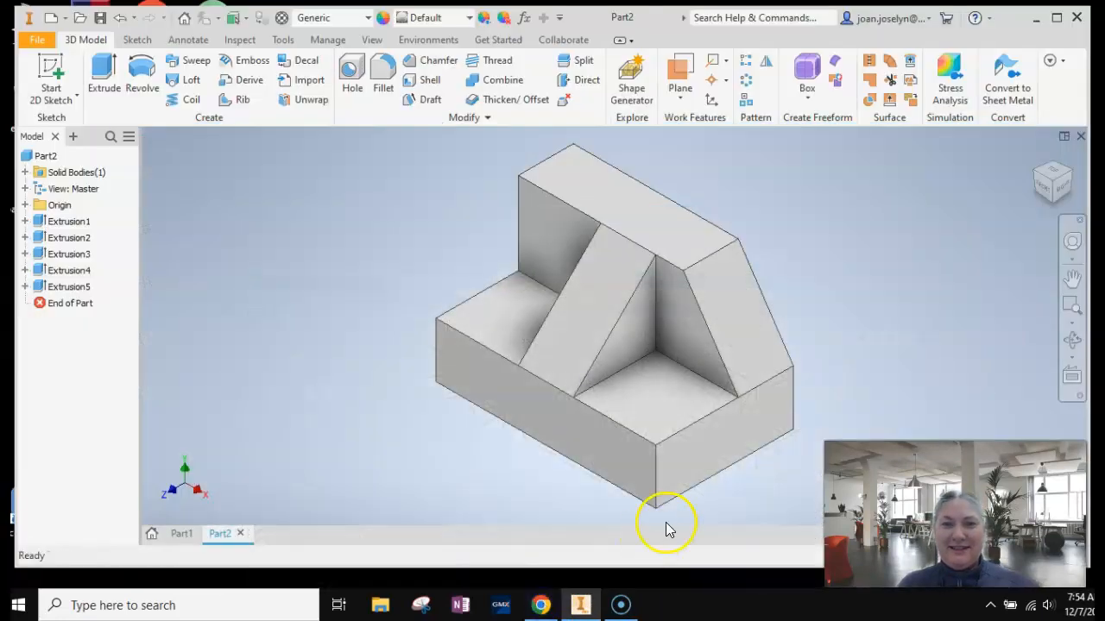
pyautogui.scroll(3, 664, 527)
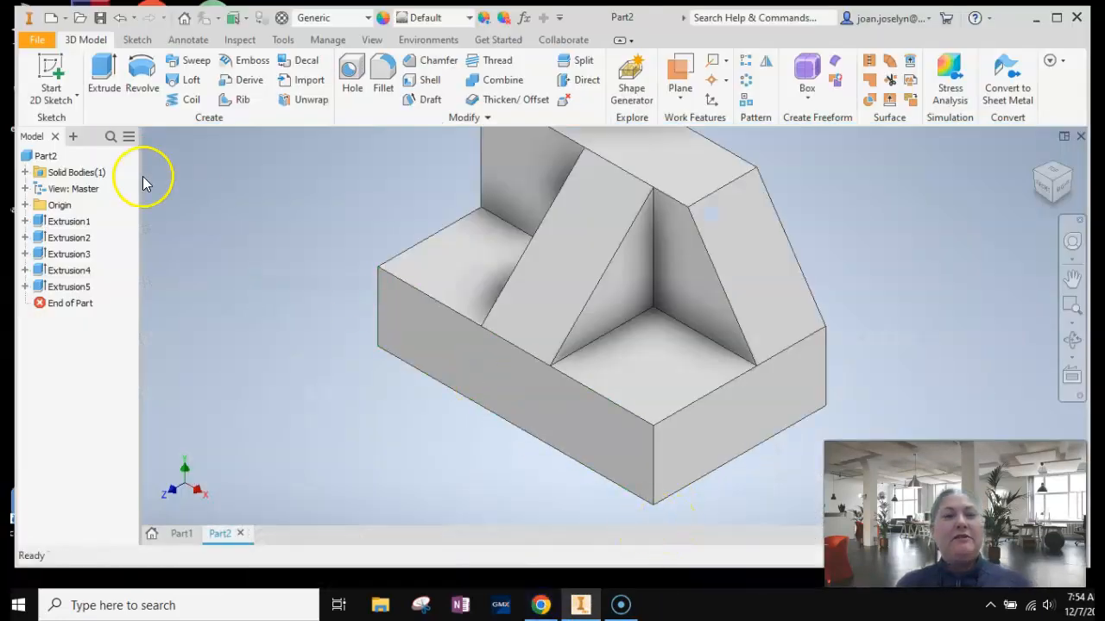
pyautogui.scroll(-2, 463, 311)
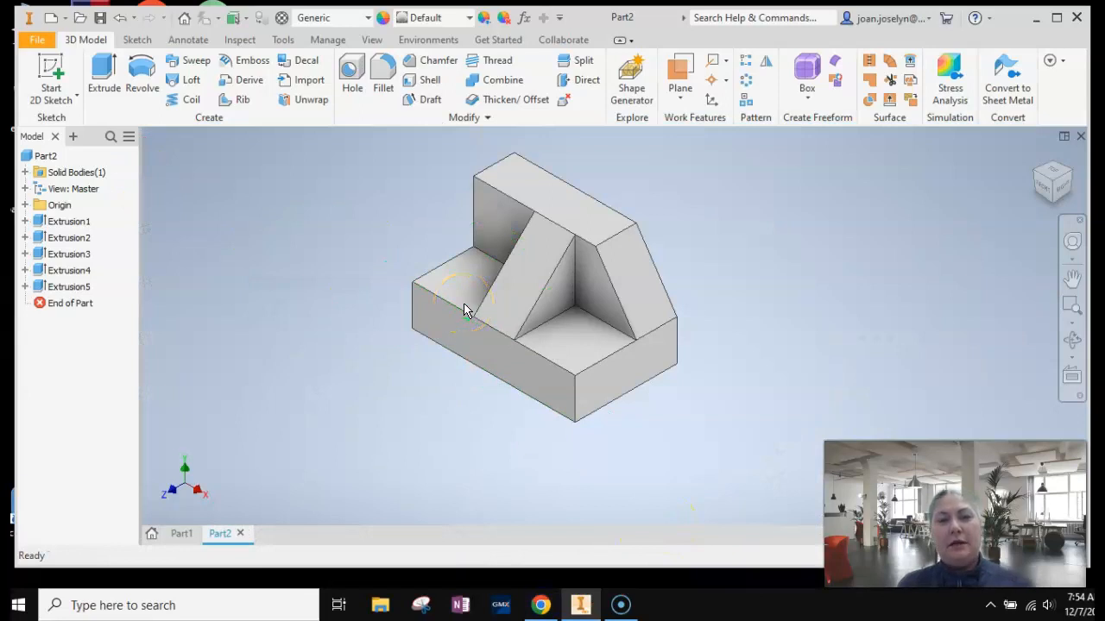